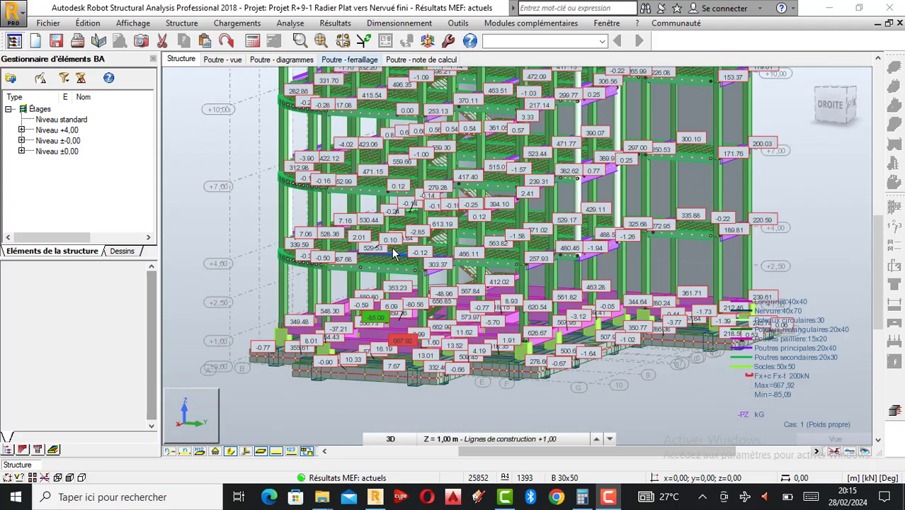
# Examine the highlighted secondary beam and the surrounding members and force labels in the 3D structure model.
pyautogui.scroll(2, 392, 247)
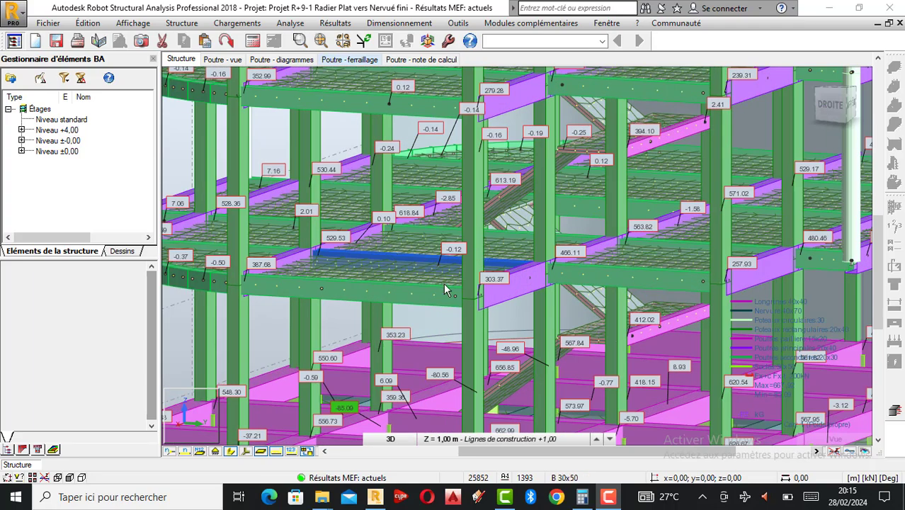
pyautogui.scroll(-1, 439, 322)
pyautogui.scroll(-1, 439, 322)
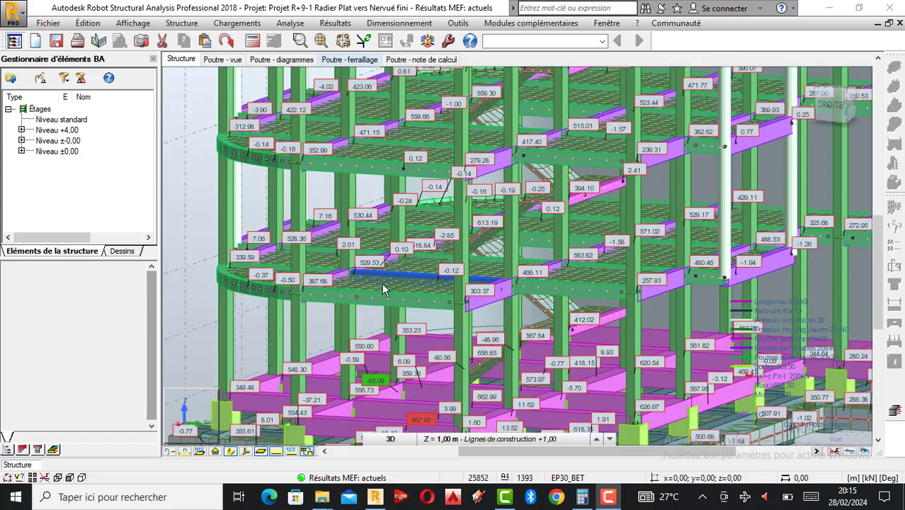
pyautogui.scroll(1, 387, 288)
pyautogui.scroll(1, 426, 301)
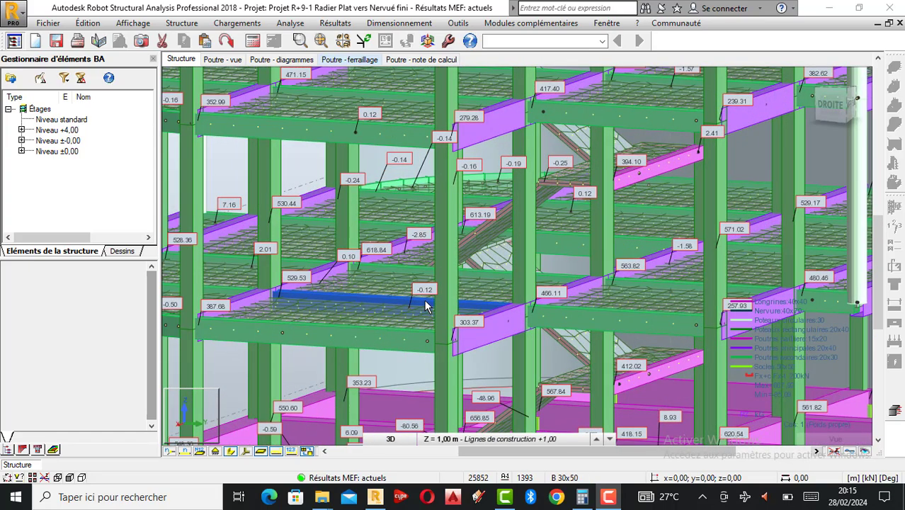
pyautogui.scroll(-1, 417, 267)
pyautogui.scroll(-1, 417, 271)
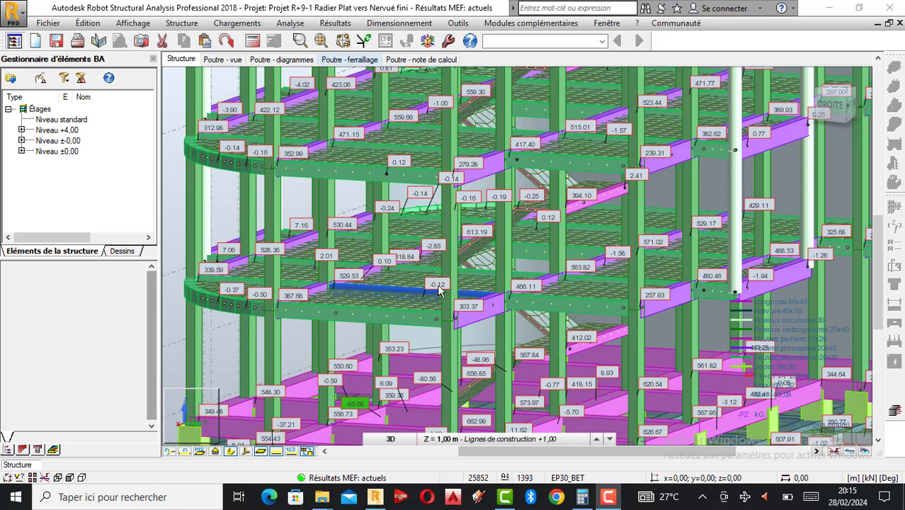
pyautogui.scroll(2, 382, 292)
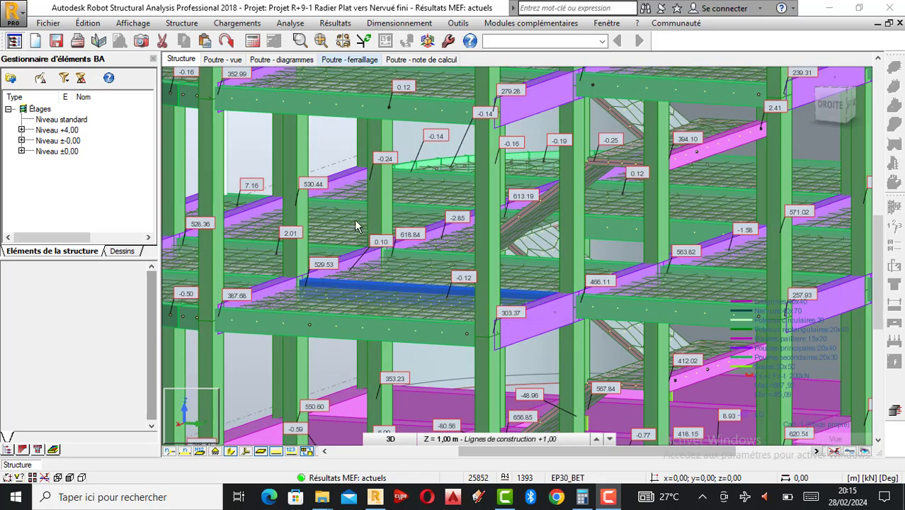
pyautogui.scroll(-1, 360, 228)
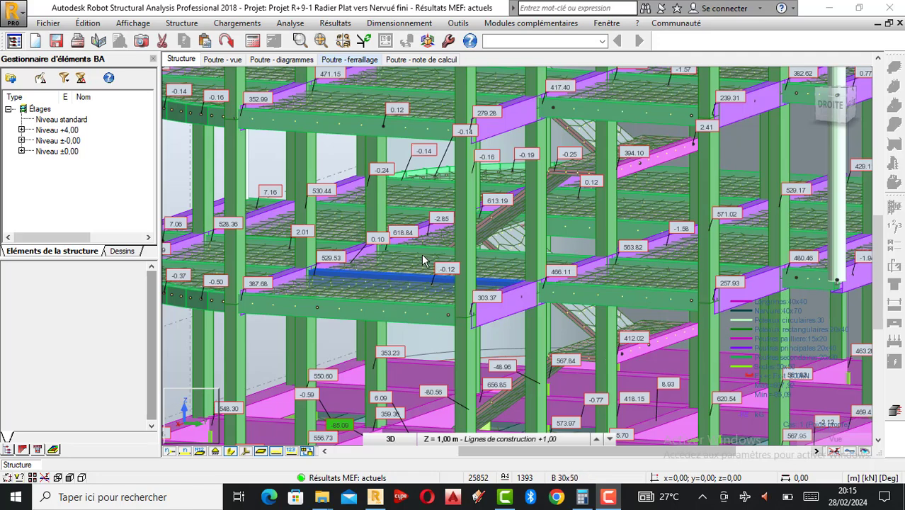
pyautogui.scroll(-1, 430, 284)
pyautogui.scroll(-2, 430, 286)
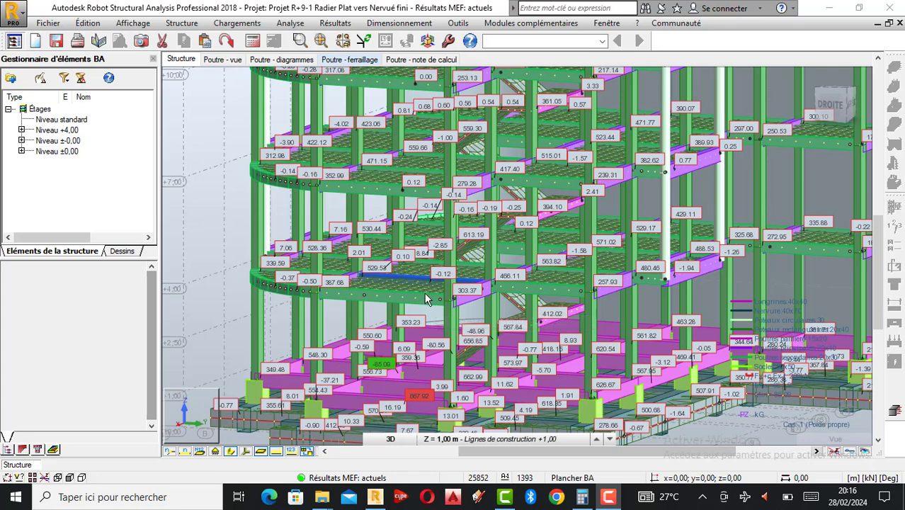
pyautogui.scroll(2, 425, 298)
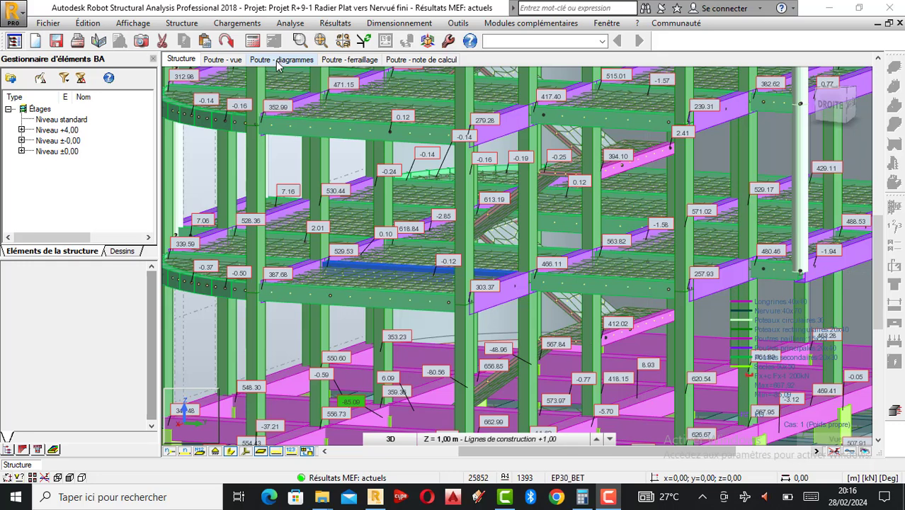
# Open the secondary beam P1's geometry view, generate its execution drawing and examine the sheet.
pyautogui.click(223, 59)
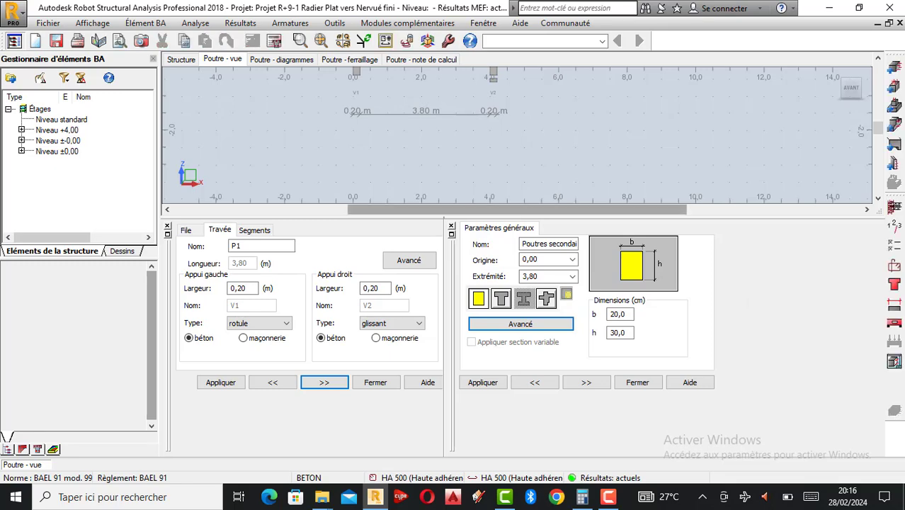
pyautogui.click(895, 363)
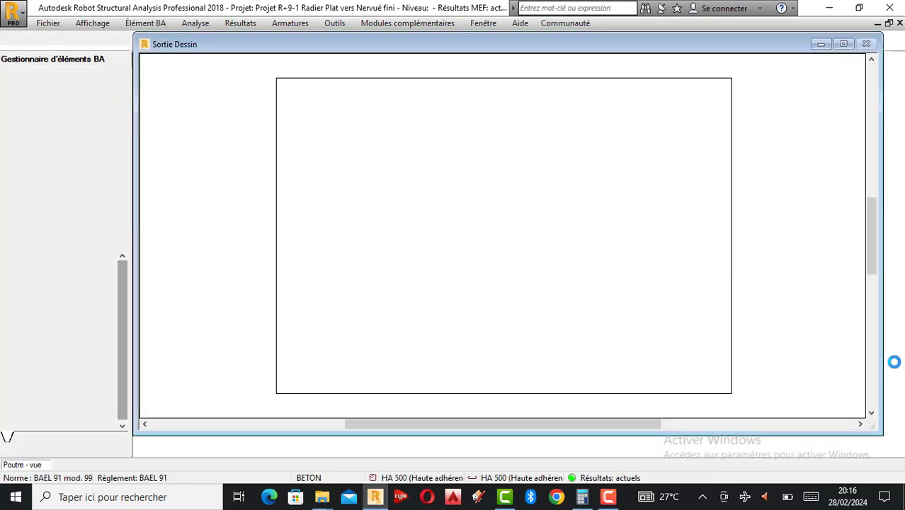
pyautogui.scroll(2, 503, 232)
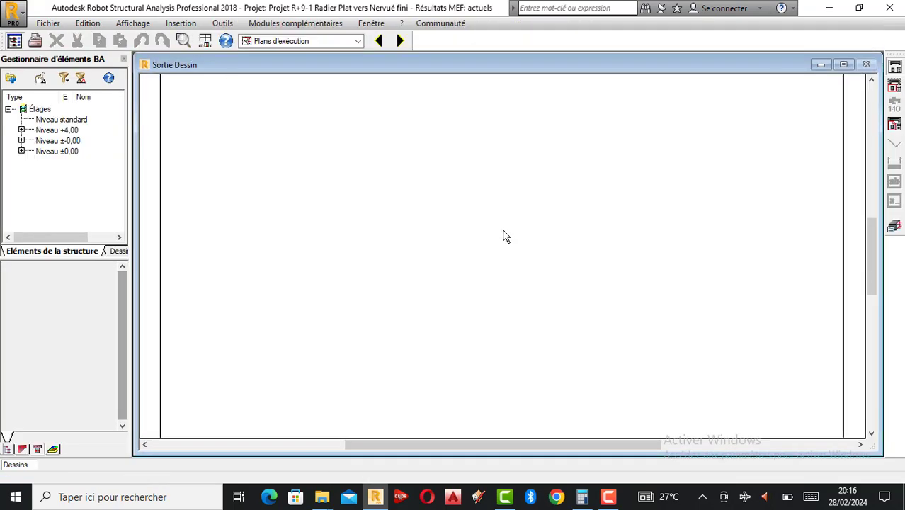
pyautogui.scroll(-2, 496, 243)
pyautogui.scroll(2, 494, 255)
pyautogui.scroll(-3, 519, 253)
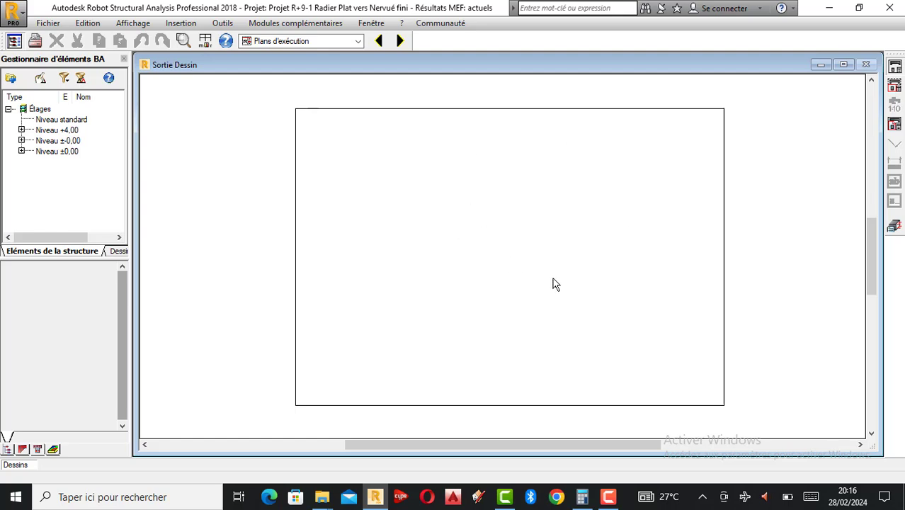
pyautogui.scroll(1, 515, 298)
pyautogui.scroll(-1, 423, 269)
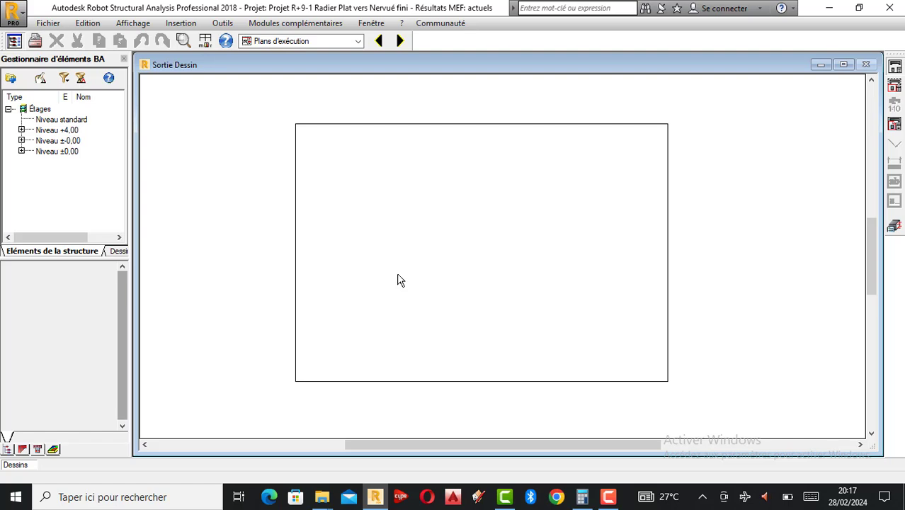
pyautogui.scroll(1, 321, 204)
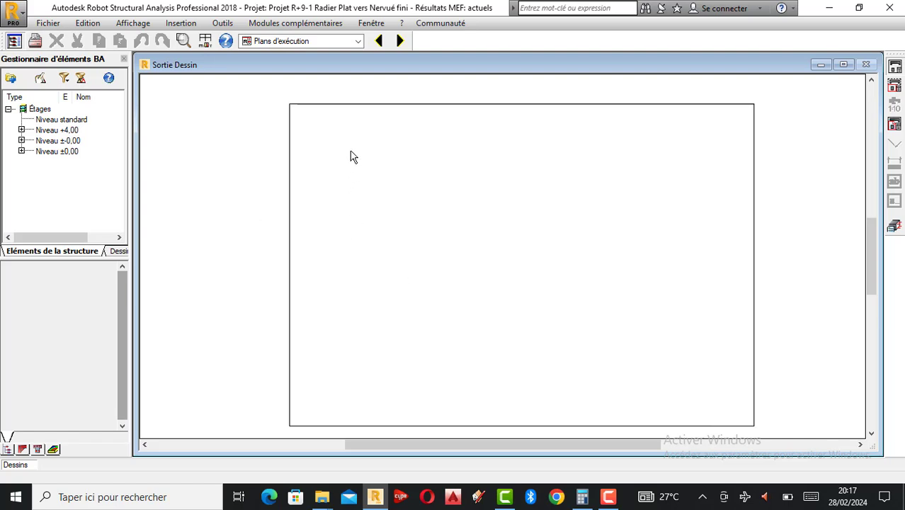
pyautogui.scroll(-1, 352, 156)
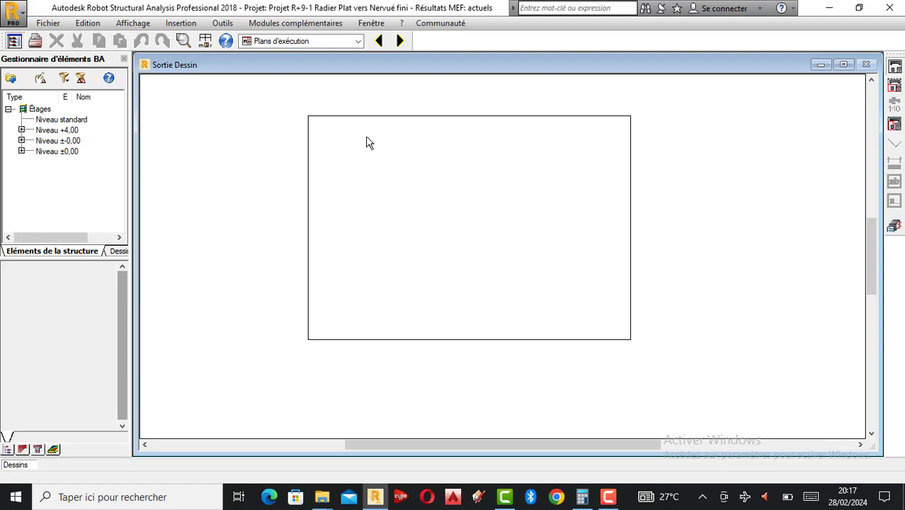
pyautogui.scroll(1, 388, 161)
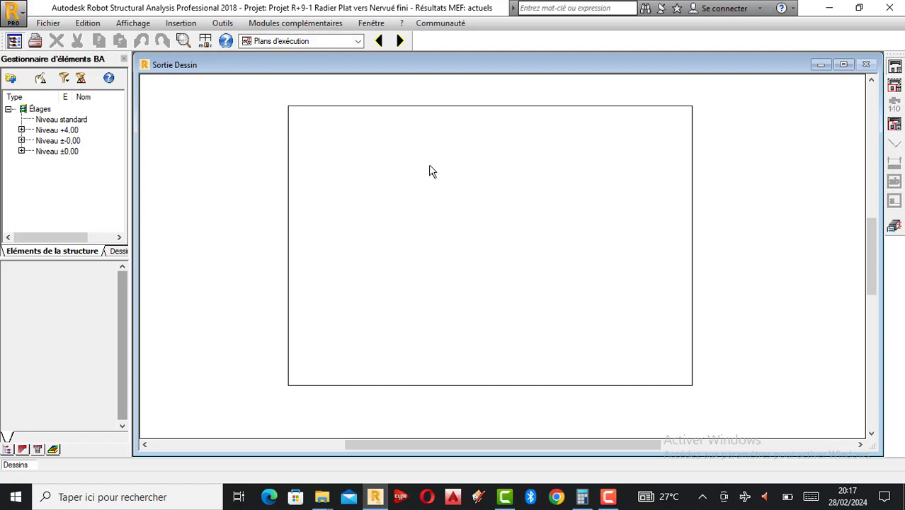
pyautogui.scroll(2, 394, 168)
pyautogui.scroll(-2, 360, 178)
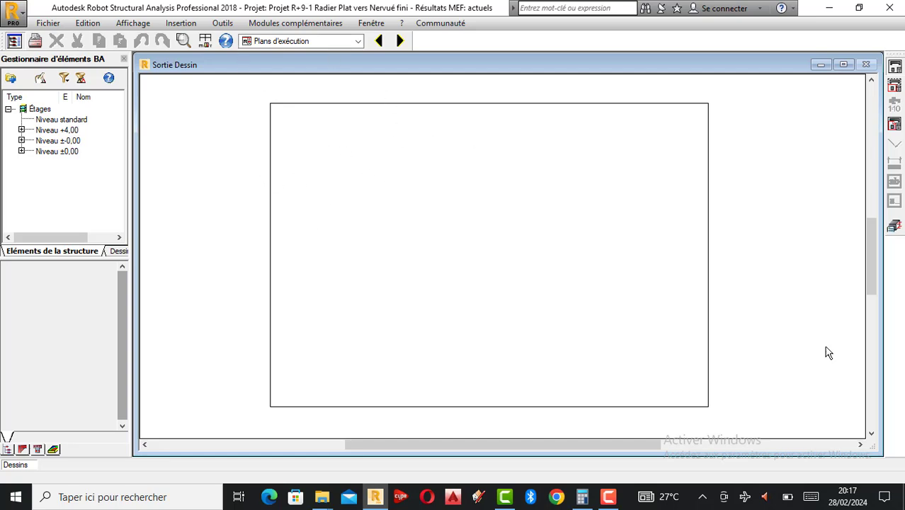
# Return from the drawing to the beam and inspect its ELU bending moment diagram along the span.
pyautogui.click(896, 227)
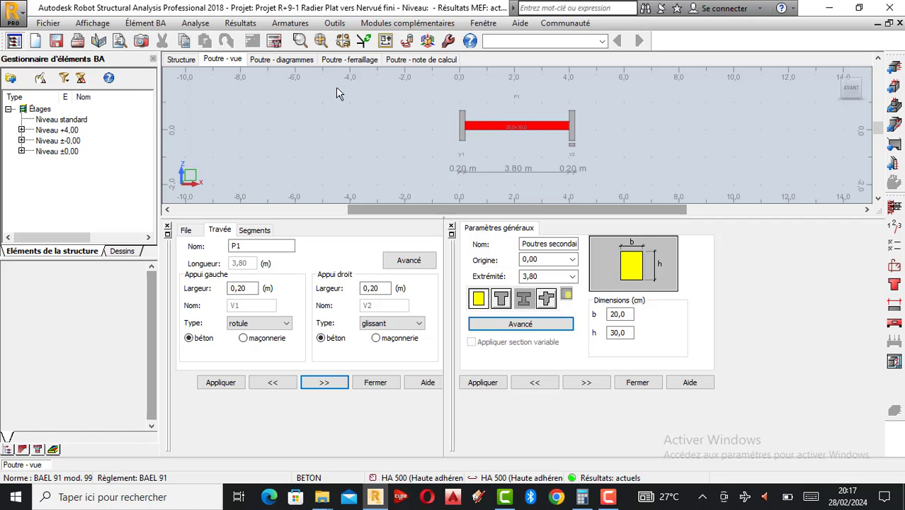
pyautogui.click(282, 60)
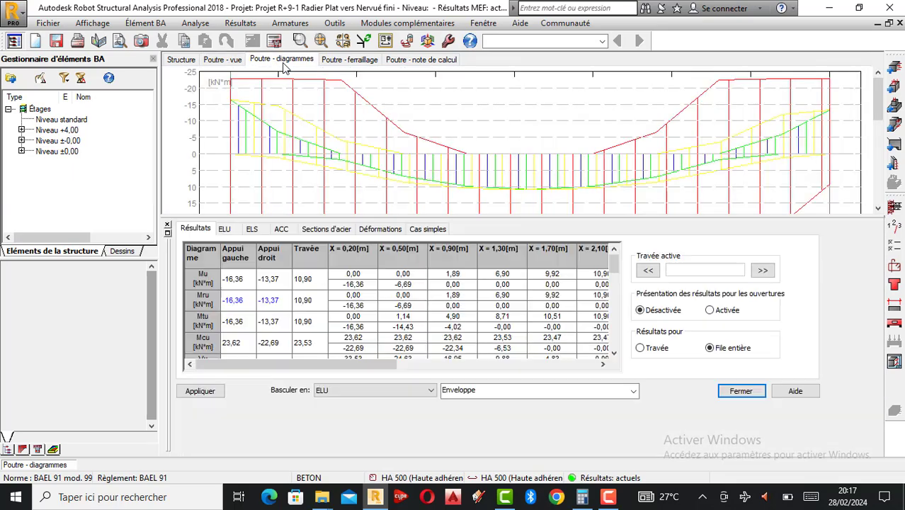
pyautogui.moveTo(398, 174)
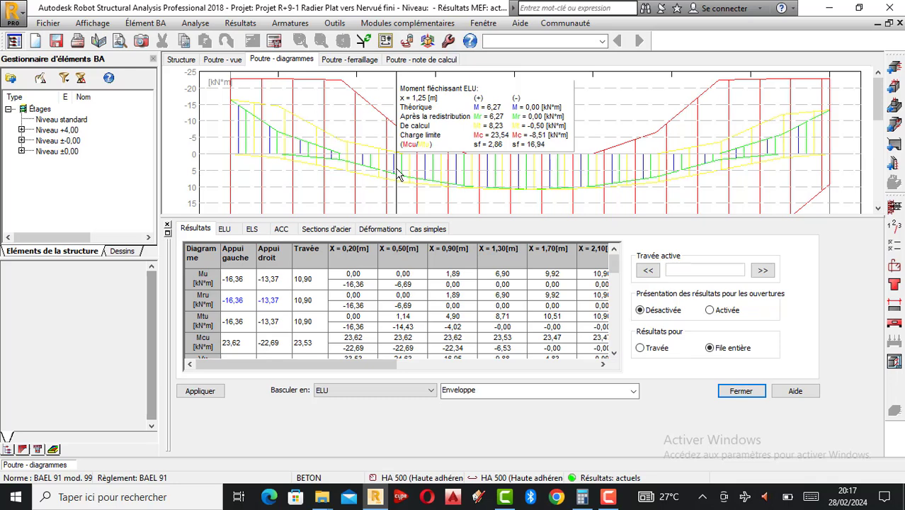
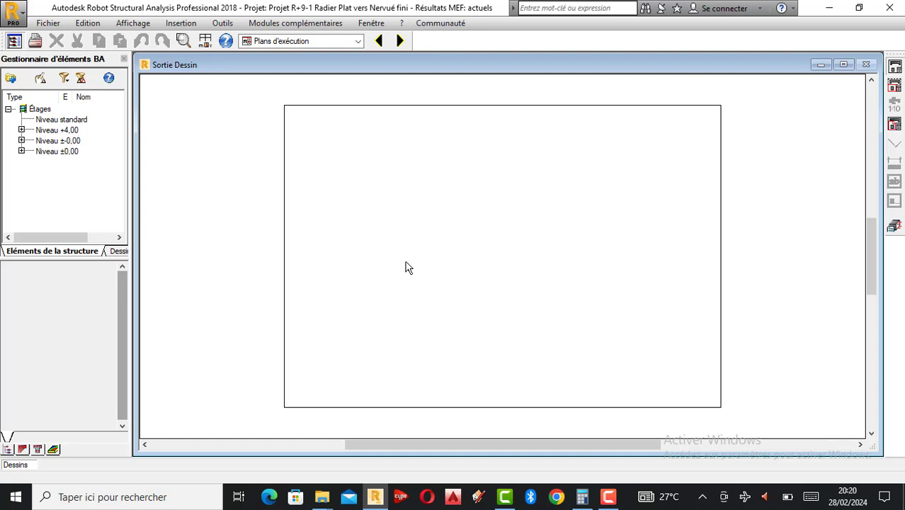
# Inspect the beam's execution drawing sheet up close, then go back to the beam diagrams.
pyautogui.scroll(2, 402, 259)
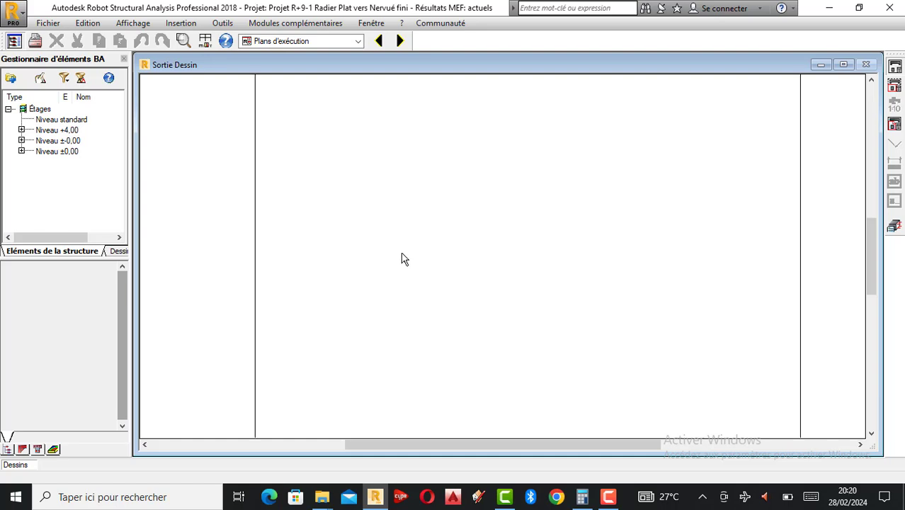
pyautogui.scroll(-2, 400, 259)
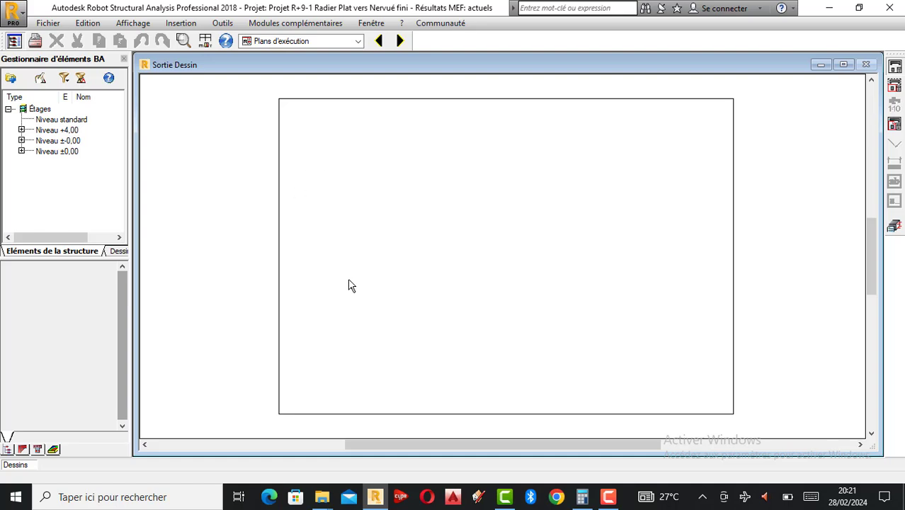
pyautogui.click(894, 226)
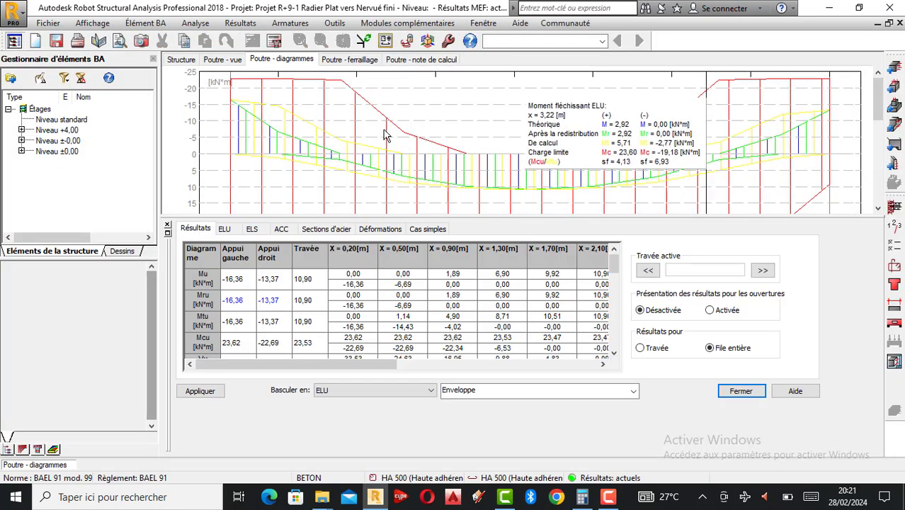
# Return to the 3D structure model and inspect the highlighted beam where it meets the column.
pyautogui.click(182, 61)
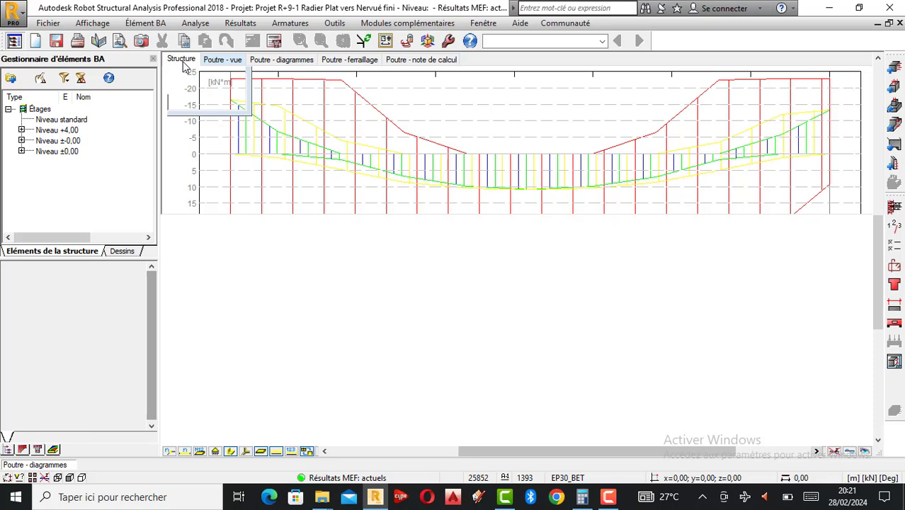
pyautogui.click(181, 59)
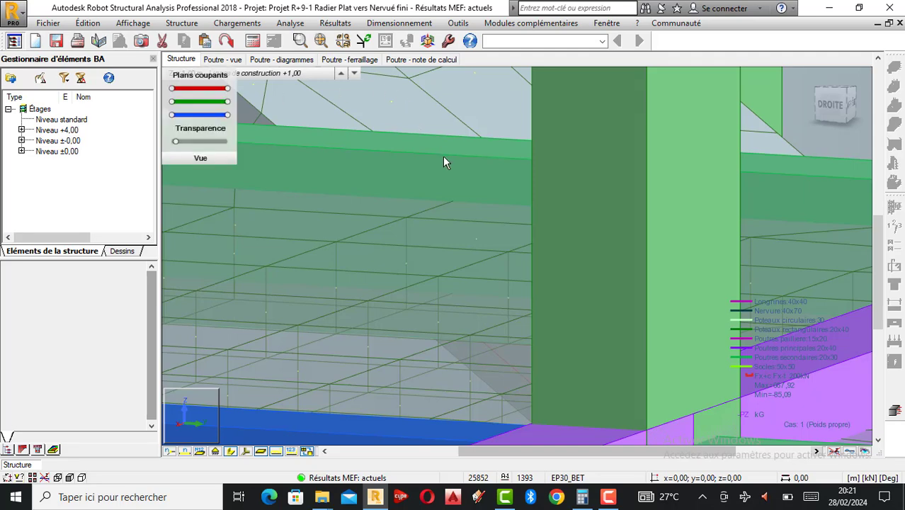
pyautogui.scroll(-1, 443, 158)
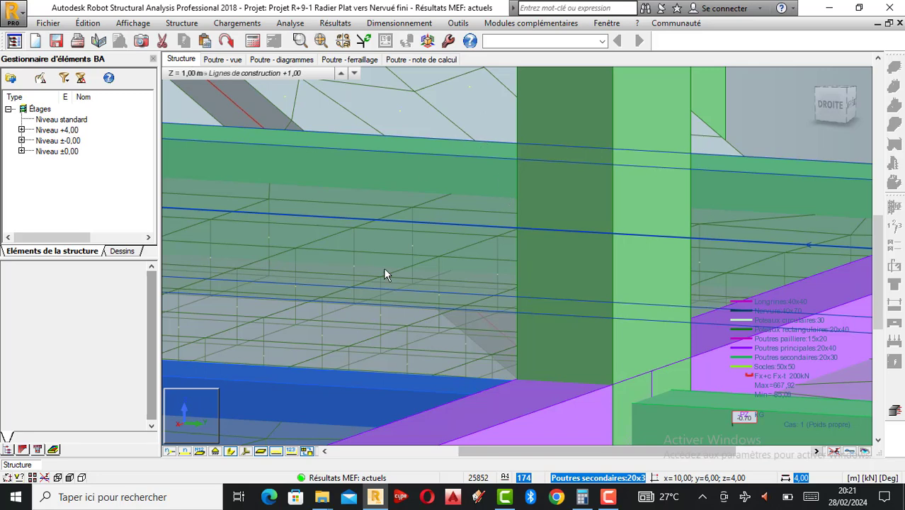
pyautogui.scroll(-1, 383, 274)
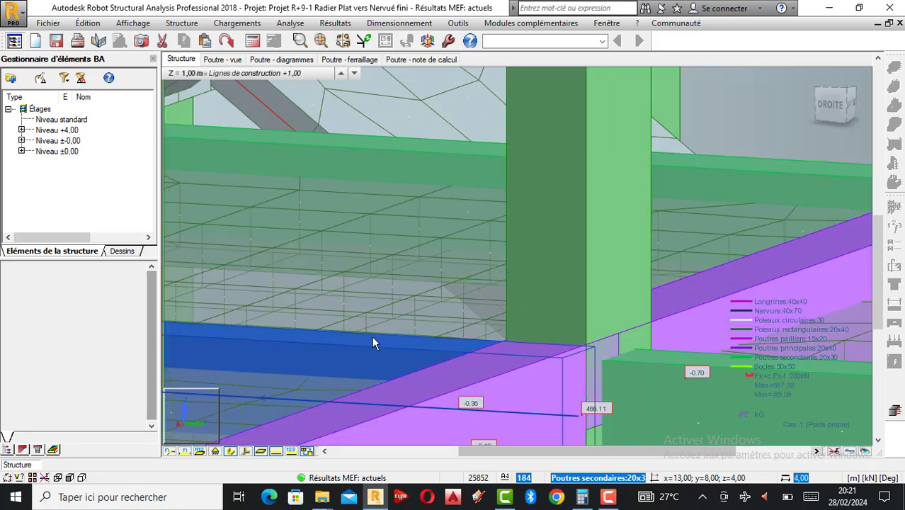
# Review the beam's geometry and span parameters, followed by its diagrams and results table.
pyautogui.click(226, 60)
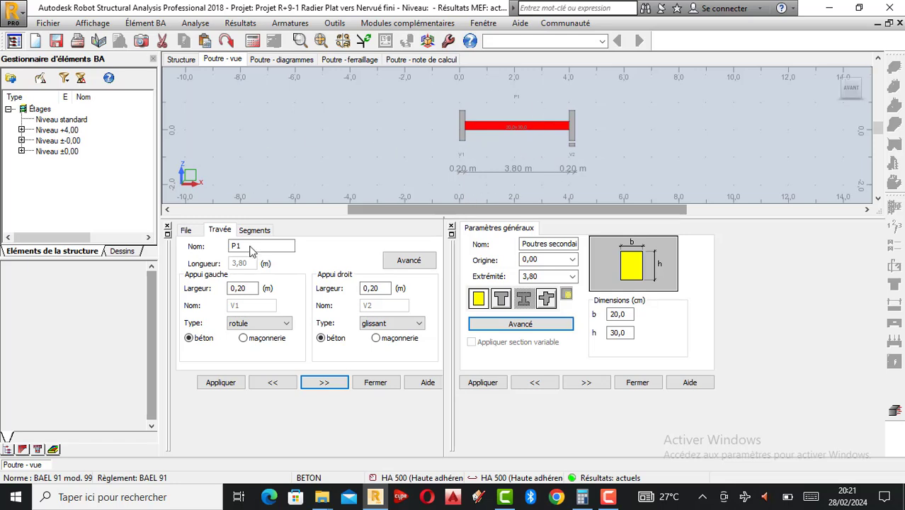
pyautogui.click(277, 61)
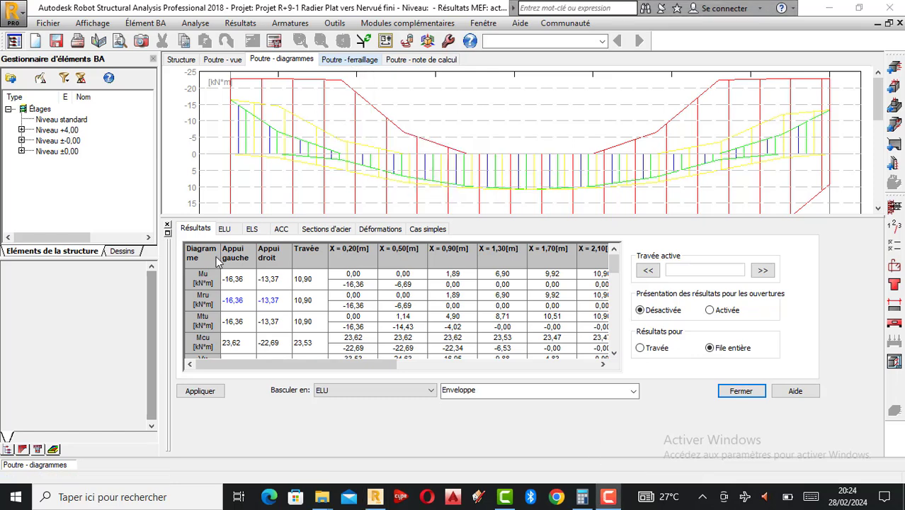
# Display the beam's reinforcement and examine the rebar cage in the 3D view and the cross-section view.
pyautogui.click(358, 64)
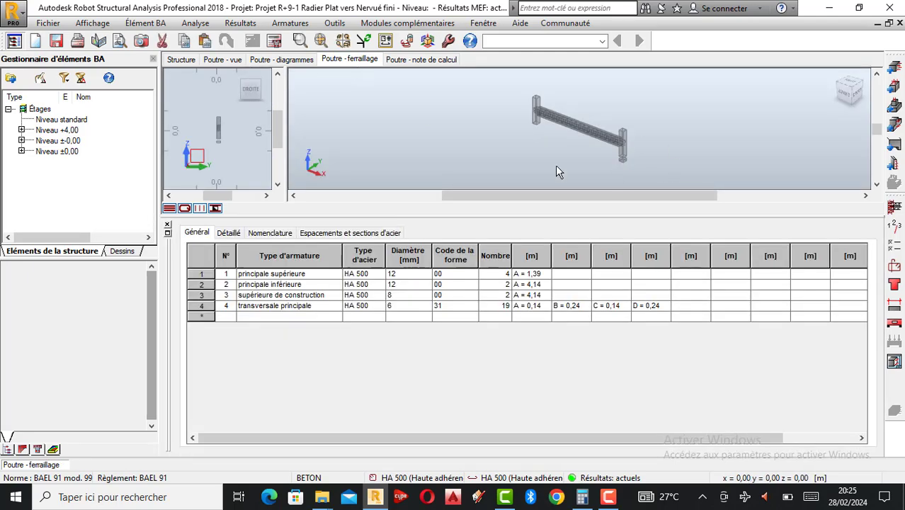
pyautogui.scroll(5, 597, 128)
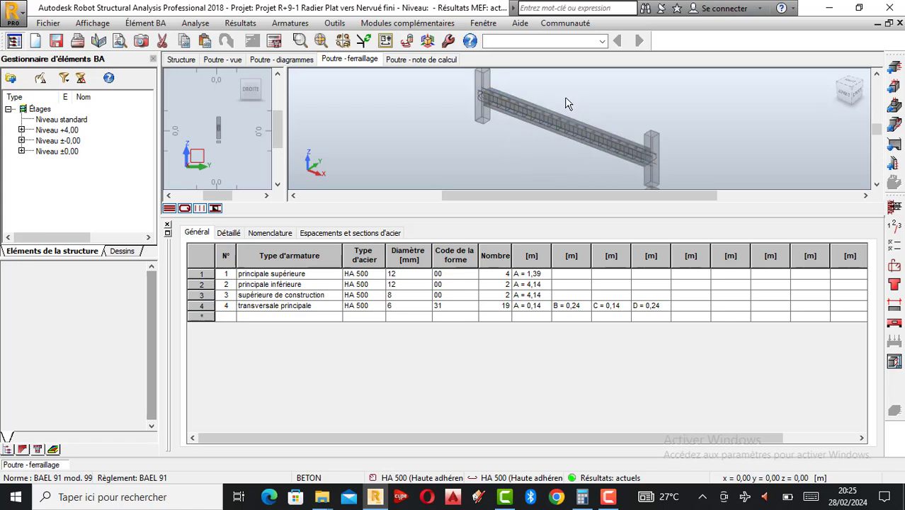
pyautogui.scroll(2, 549, 110)
pyautogui.scroll(-3, 483, 158)
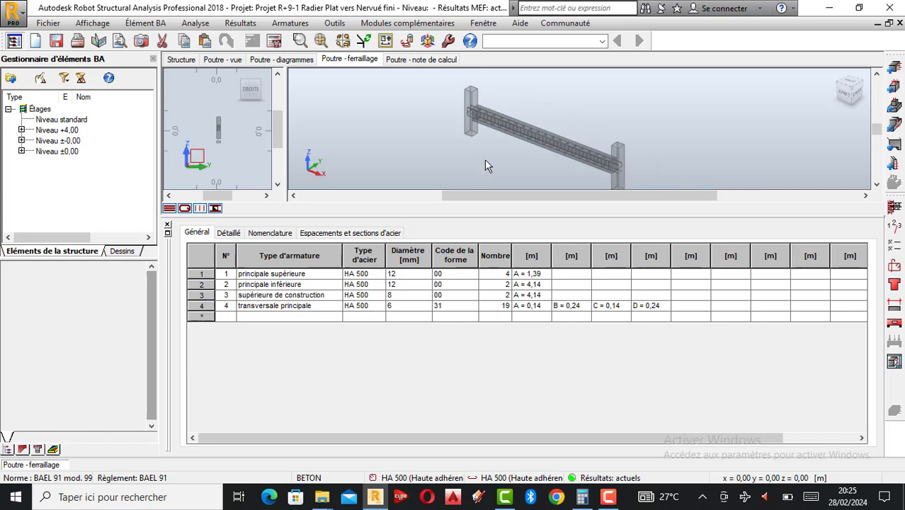
pyautogui.scroll(3, 212, 133)
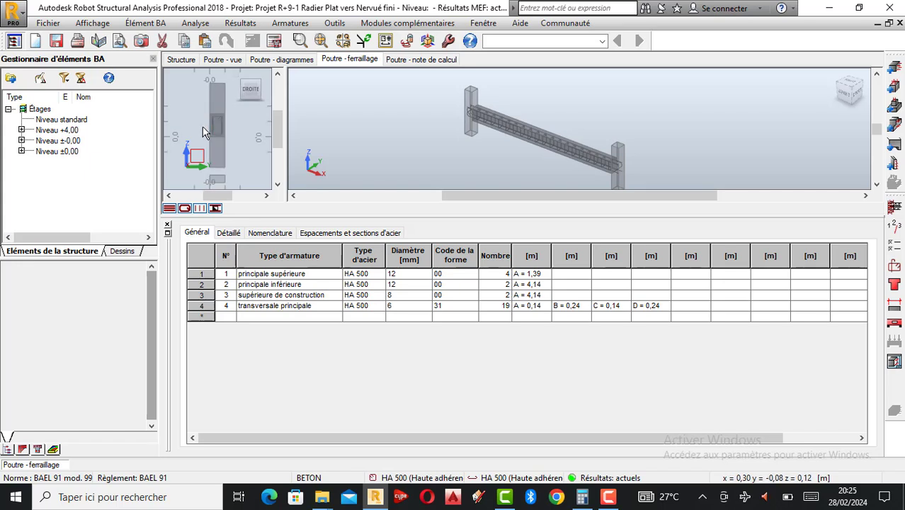
pyautogui.scroll(-2, 215, 108)
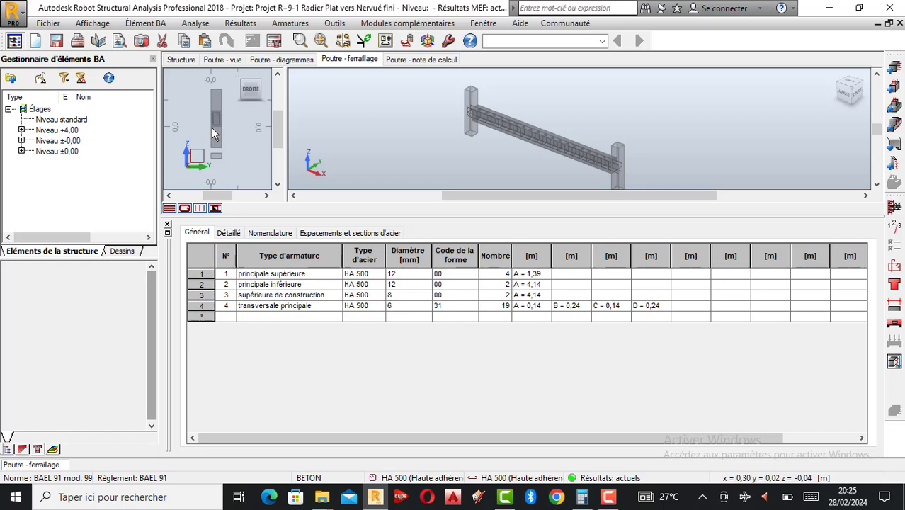
# Examine the beam's stirrups and longitudinal bars up close in 3D, along the span and at the column support.
pyautogui.scroll(1, 538, 161)
pyautogui.scroll(-2, 497, 131)
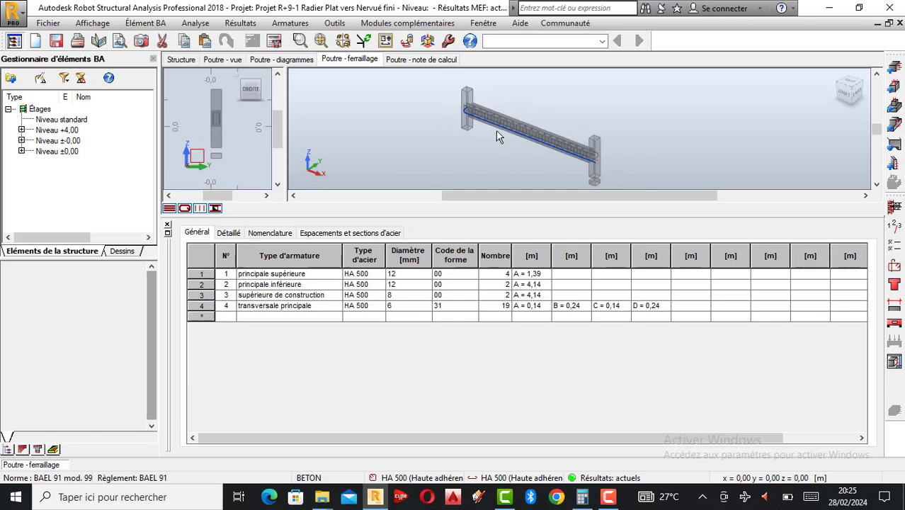
pyautogui.scroll(2, 551, 134)
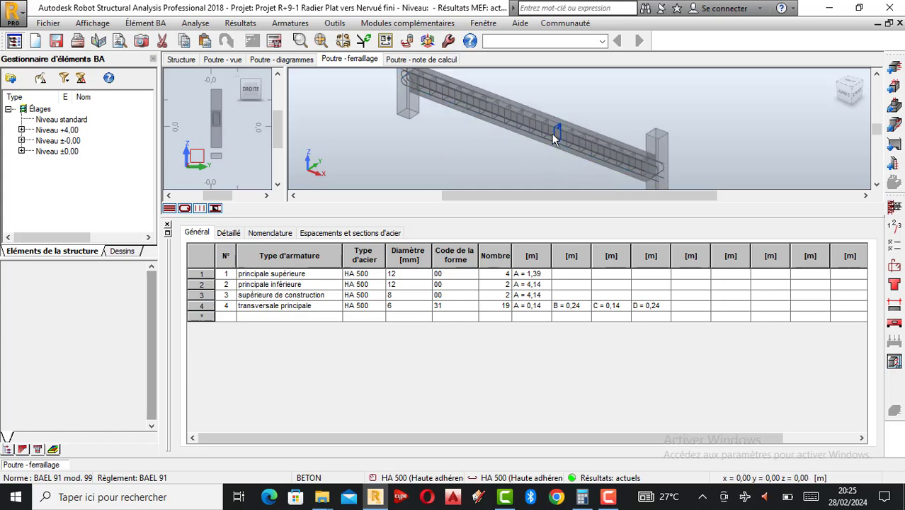
pyautogui.scroll(-2, 556, 157)
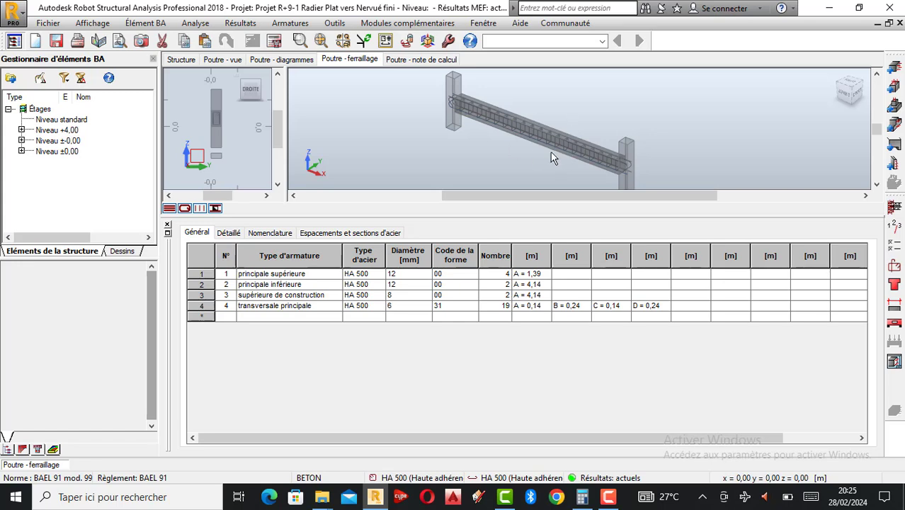
pyautogui.scroll(1, 555, 157)
pyautogui.scroll(2, 595, 155)
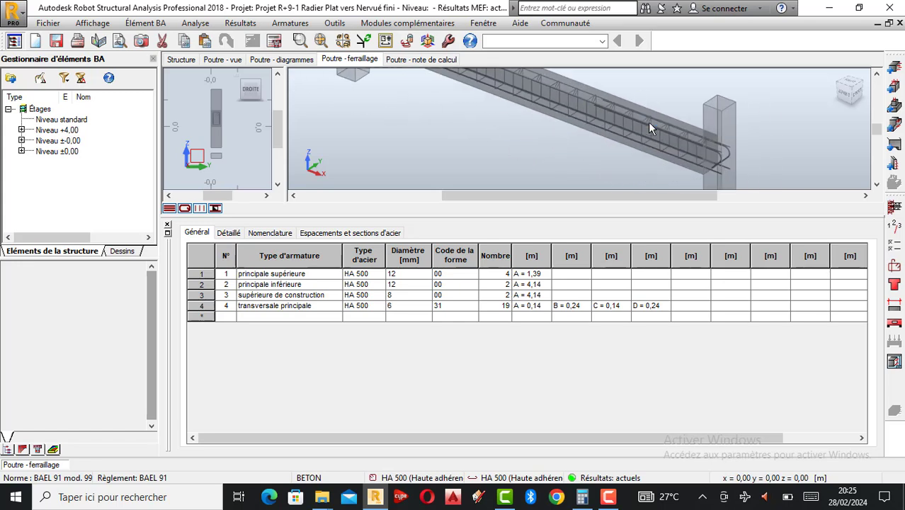
pyautogui.scroll(1, 659, 114)
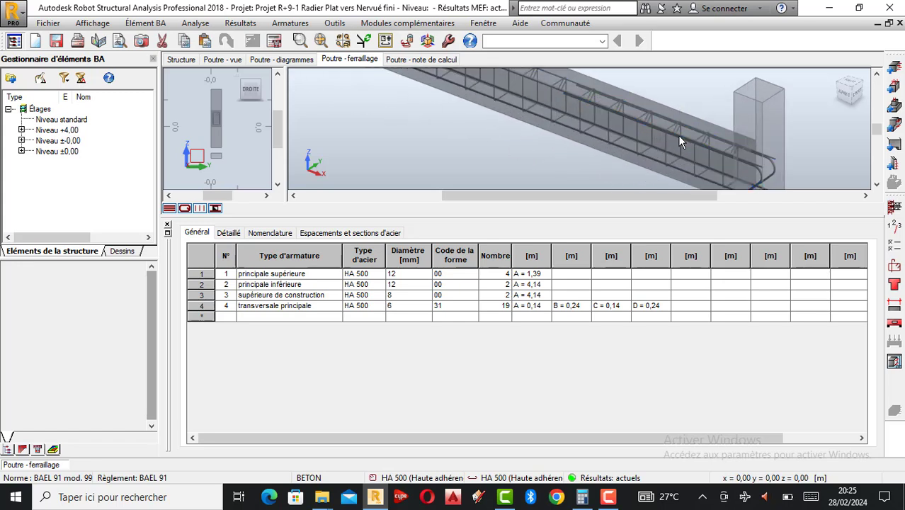
pyautogui.scroll(-3, 688, 158)
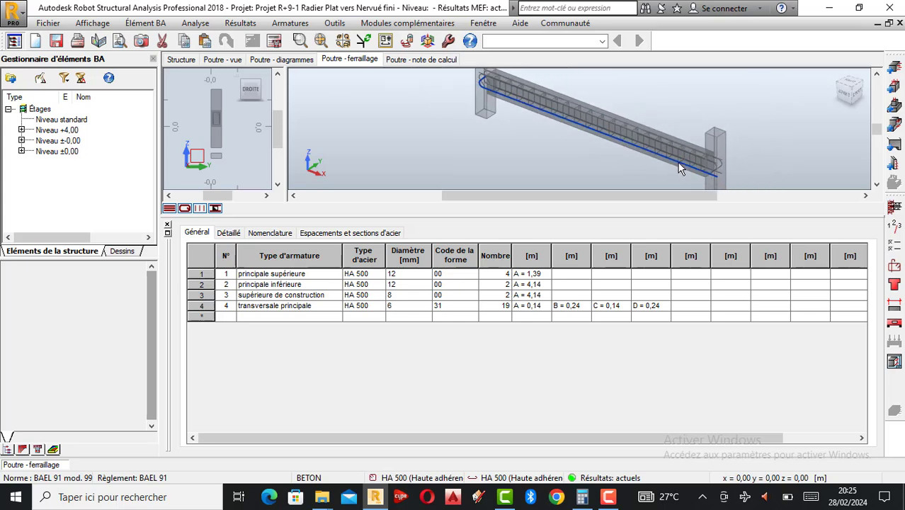
# Read through the beam's calculation note, from materials, geometry and assumptions to theoretical results, reinforcement and quantities.
pyautogui.click(422, 62)
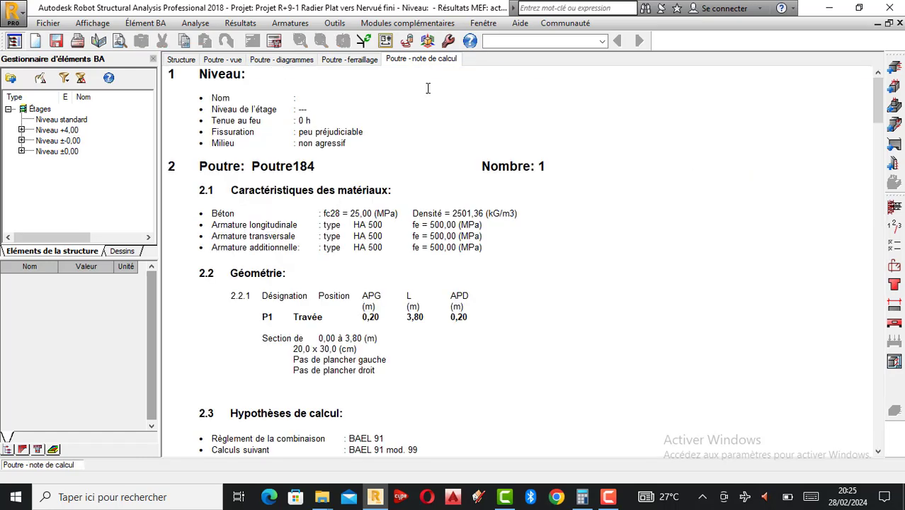
pyautogui.scroll(-3, 347, 252)
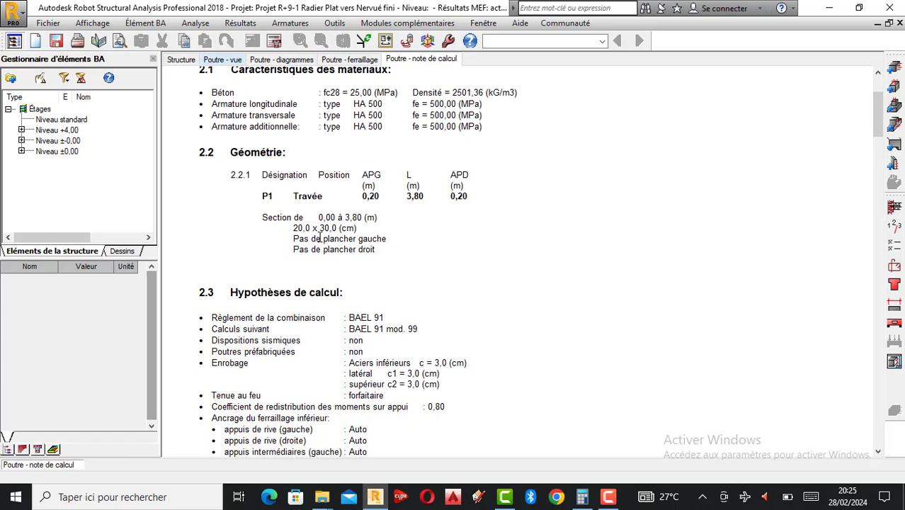
pyautogui.scroll(3, 319, 237)
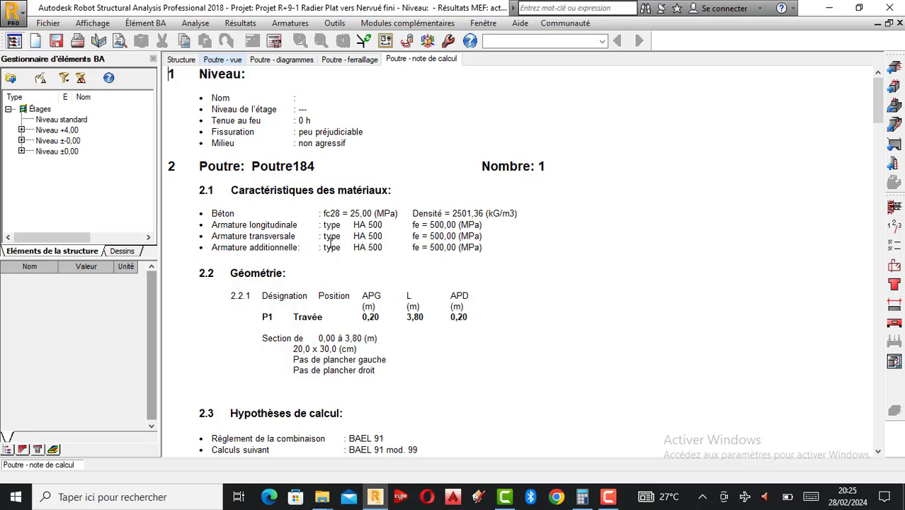
pyautogui.scroll(-9, 331, 240)
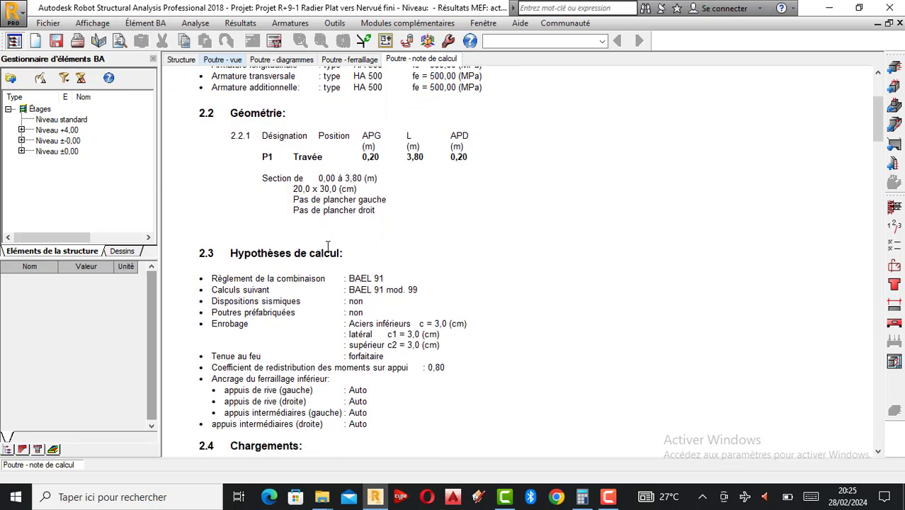
pyautogui.scroll(-20, 328, 245)
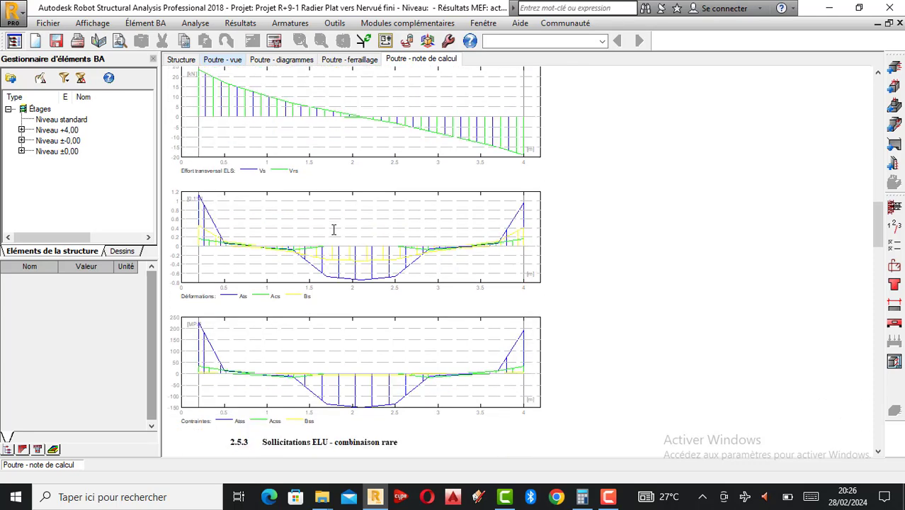
pyautogui.scroll(-20, 333, 228)
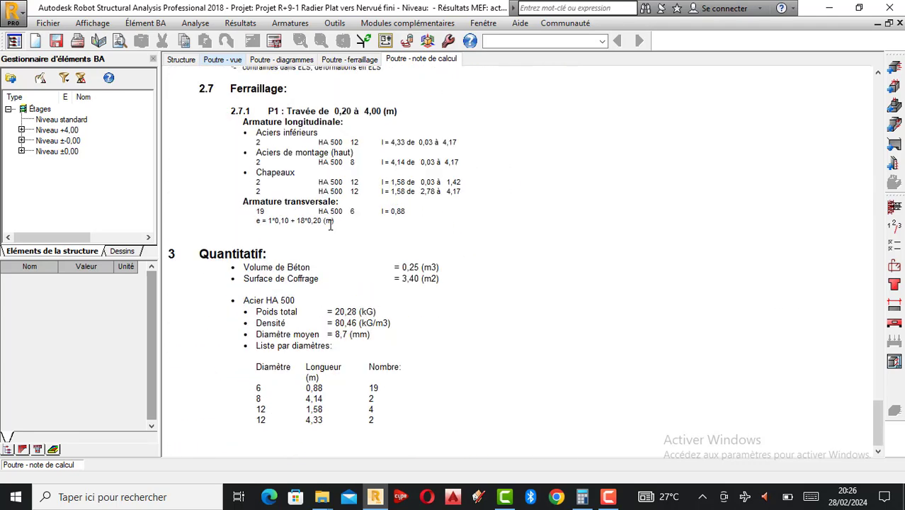
pyautogui.scroll(2, 311, 277)
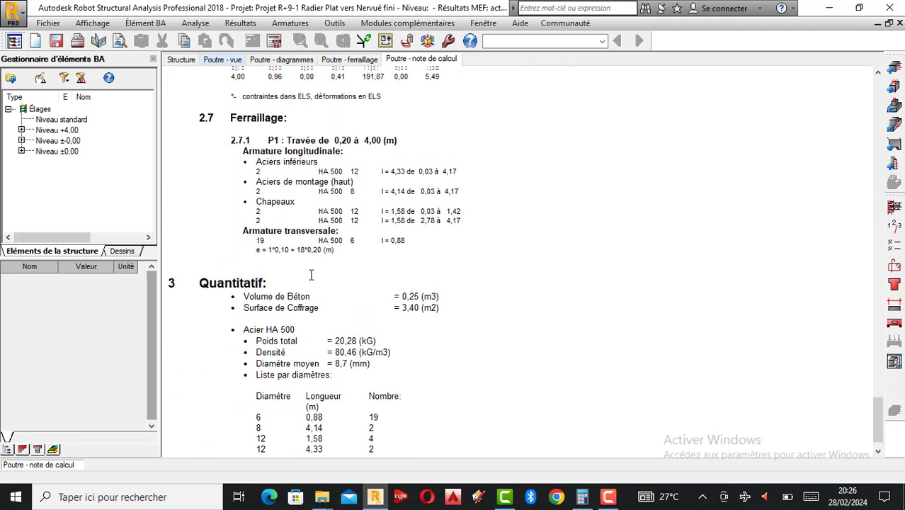
pyautogui.scroll(15, 311, 277)
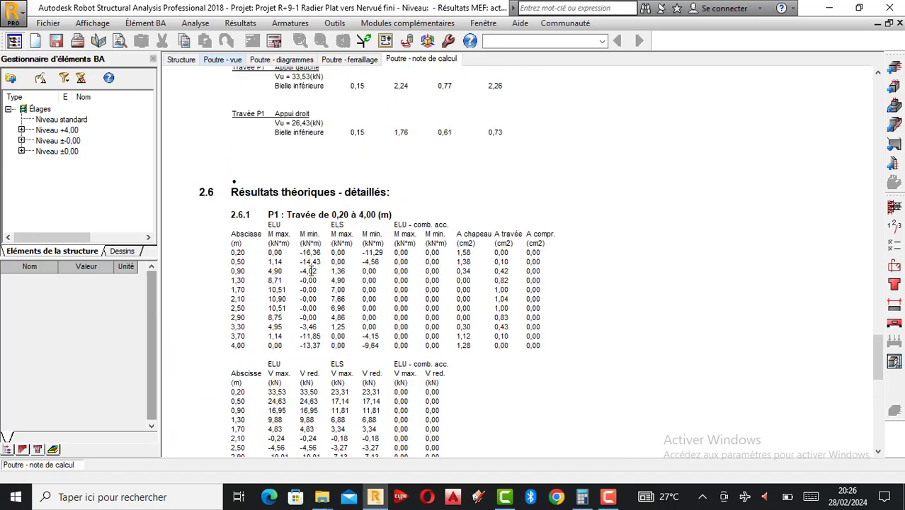
pyautogui.scroll(15, 310, 261)
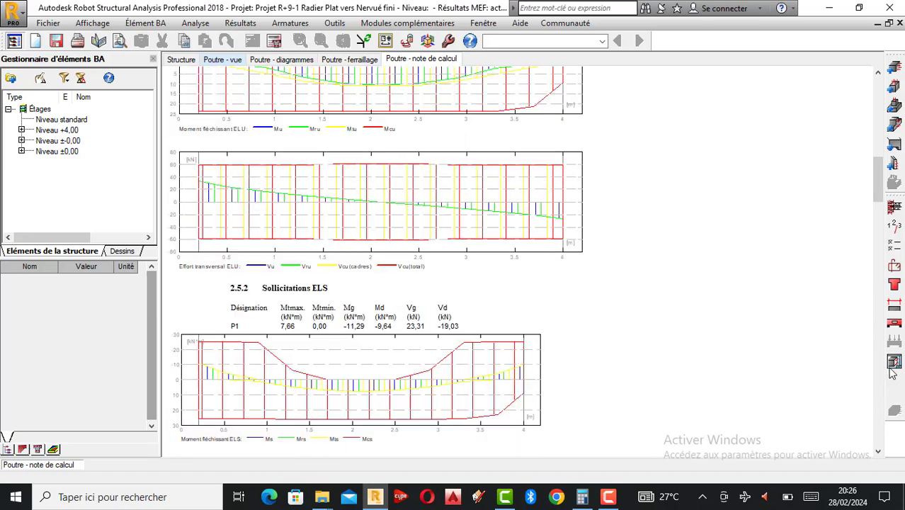
# Generate the beam's execution drawing, inspect the resulting sheet, and return to the calculation note.
pyautogui.click(895, 362)
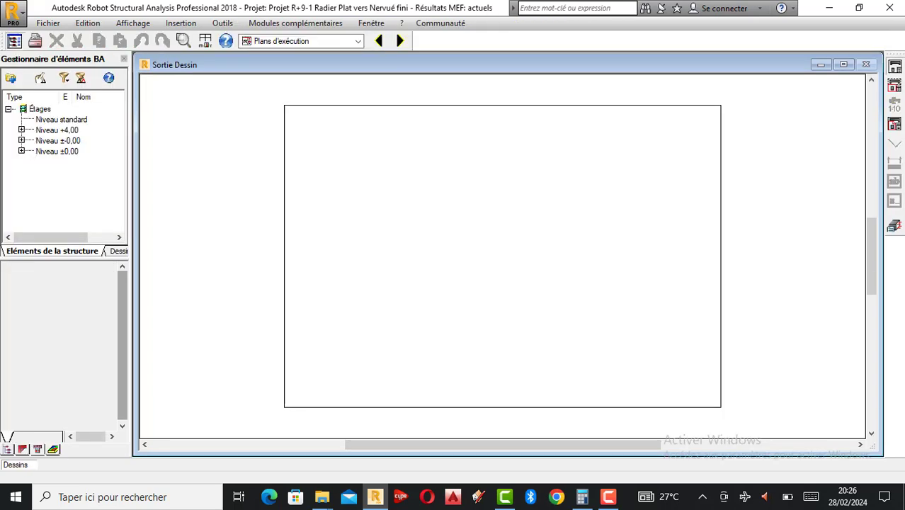
pyautogui.scroll(2, 505, 292)
pyautogui.scroll(-2, 505, 292)
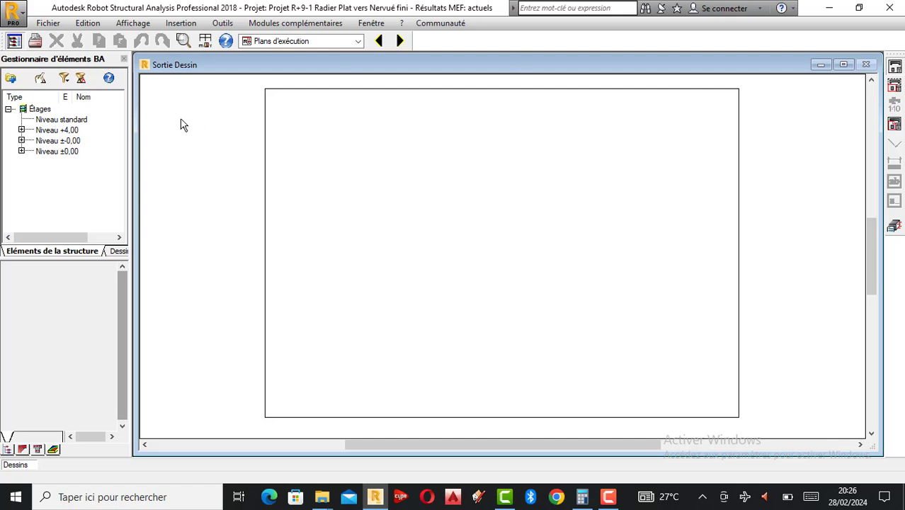
pyautogui.click(895, 228)
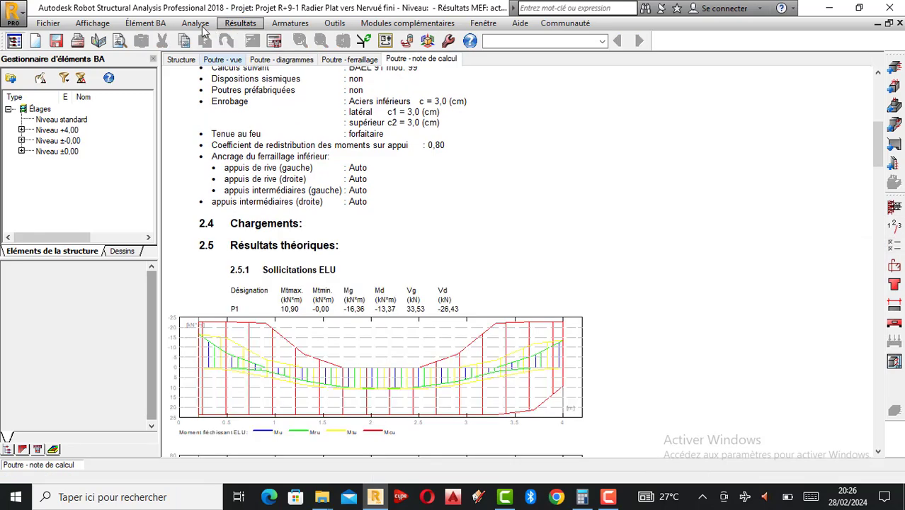
# Open the drawing parameters and review the reinforcement description, scale and reinforcement table settings.
pyautogui.click(200, 25)
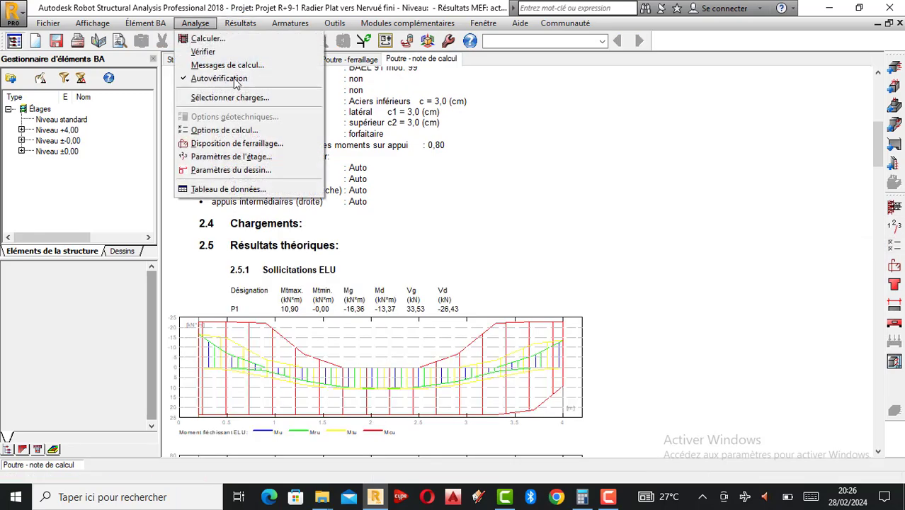
pyautogui.click(251, 170)
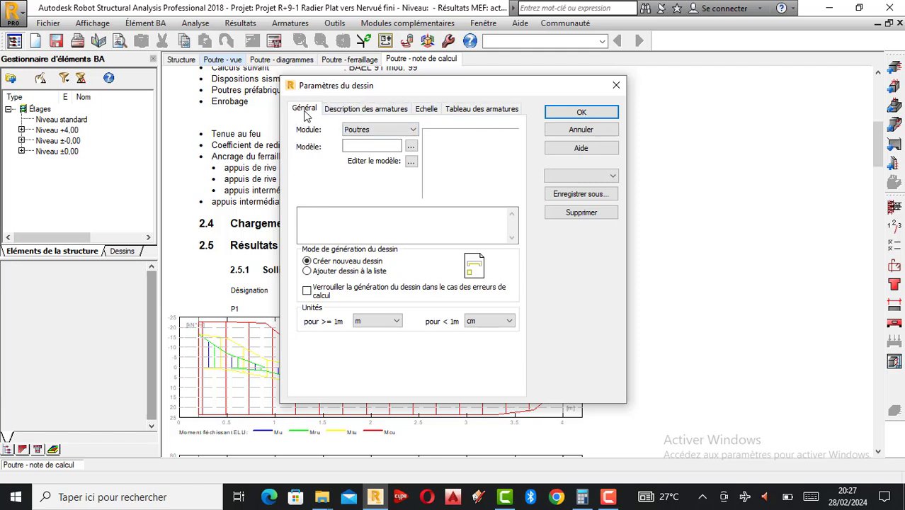
pyautogui.click(343, 112)
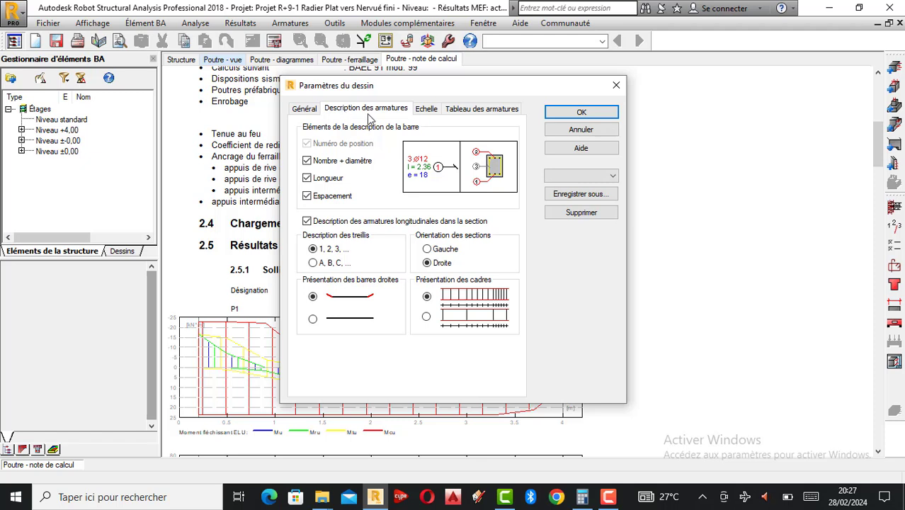
pyautogui.click(425, 113)
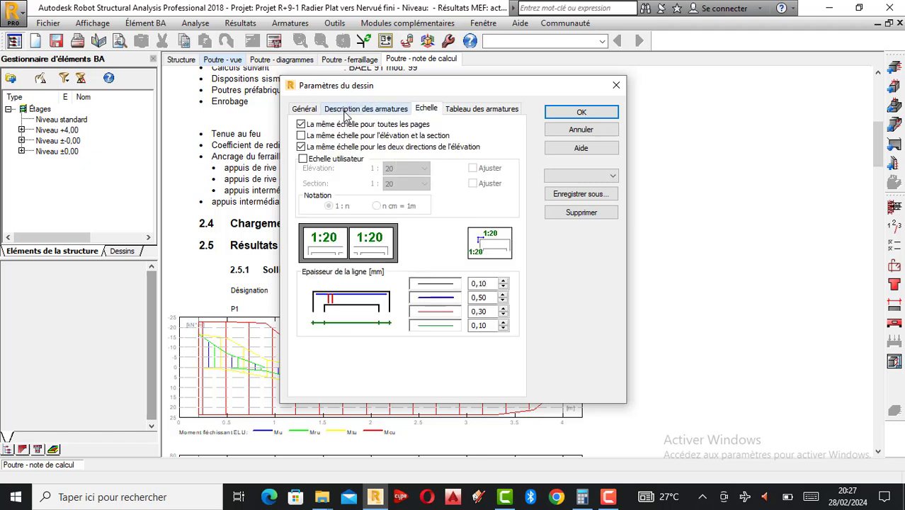
pyautogui.click(459, 110)
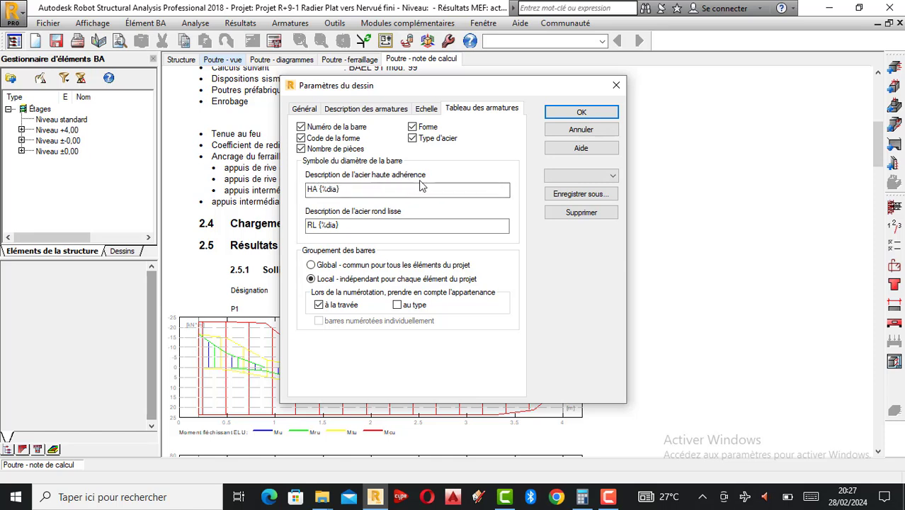
pyautogui.click(337, 189)
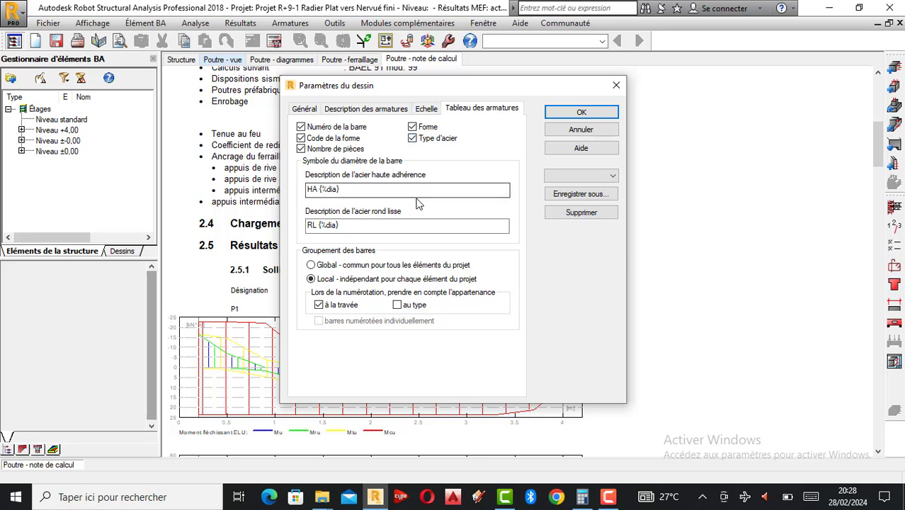
# Recheck the drawing's scale and reinforcement description options, and examine the general settings with the available module types.
pyautogui.click(423, 114)
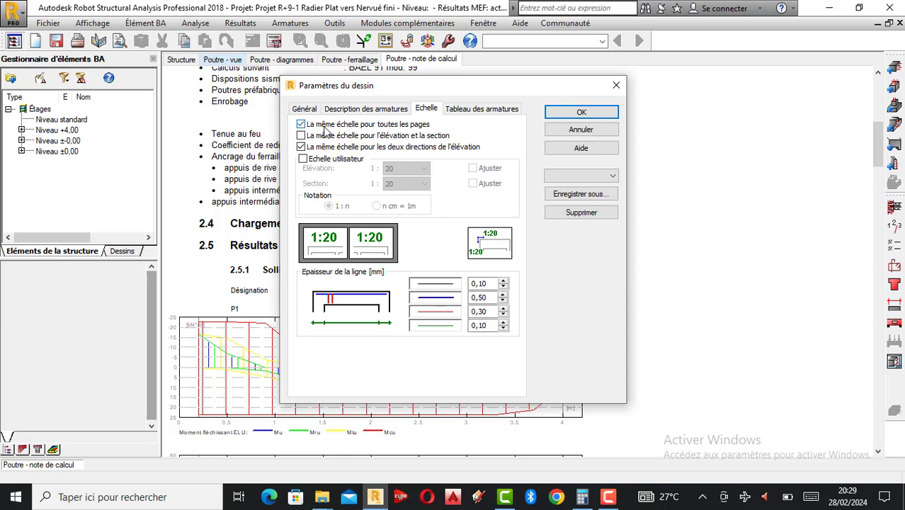
pyautogui.click(301, 125)
pyautogui.click(369, 112)
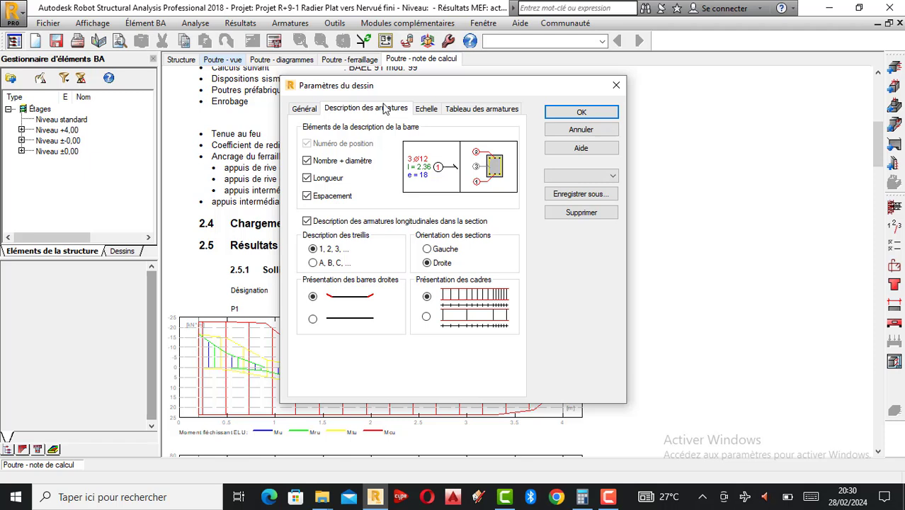
pyautogui.click(306, 109)
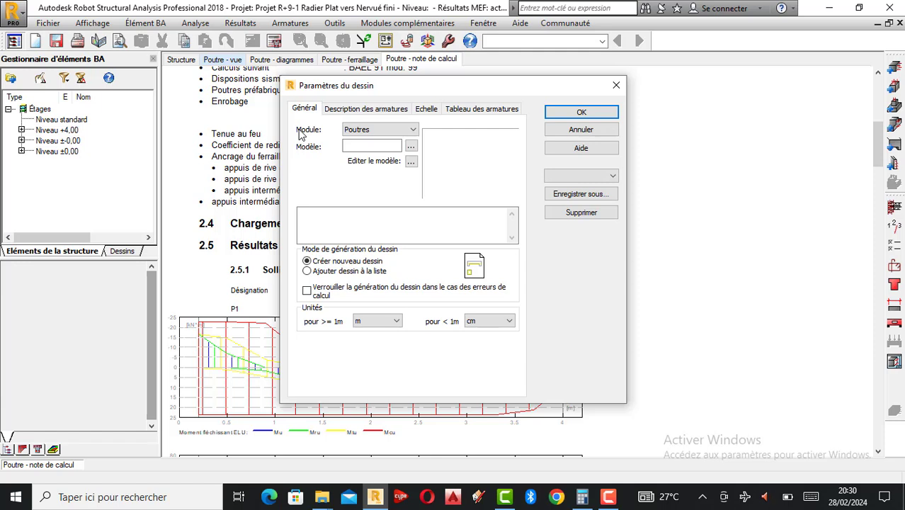
pyautogui.click(406, 135)
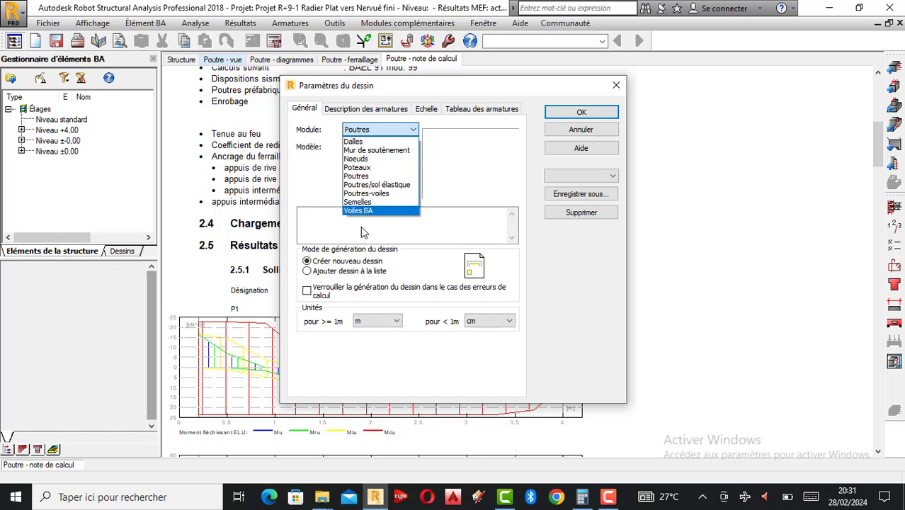
pyautogui.click(447, 151)
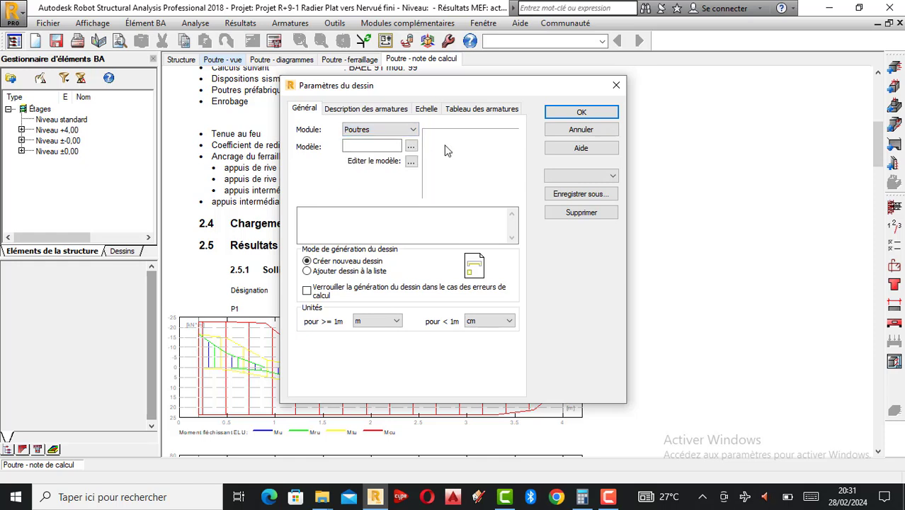
# Browse for a beam drawing template file, moving the file browser aside to keep the drawing parameters in view.
pyautogui.click(369, 144)
pyautogui.click(356, 147)
pyautogui.click(412, 146)
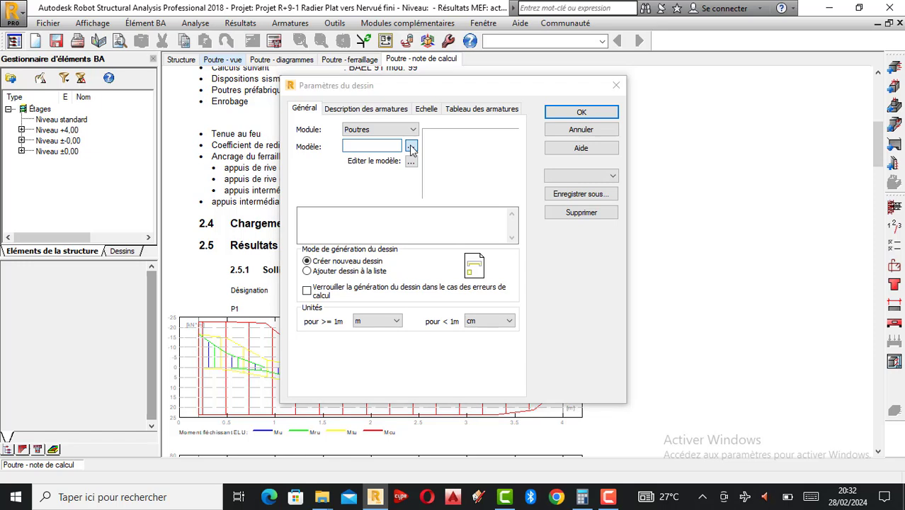
pyautogui.click(411, 147)
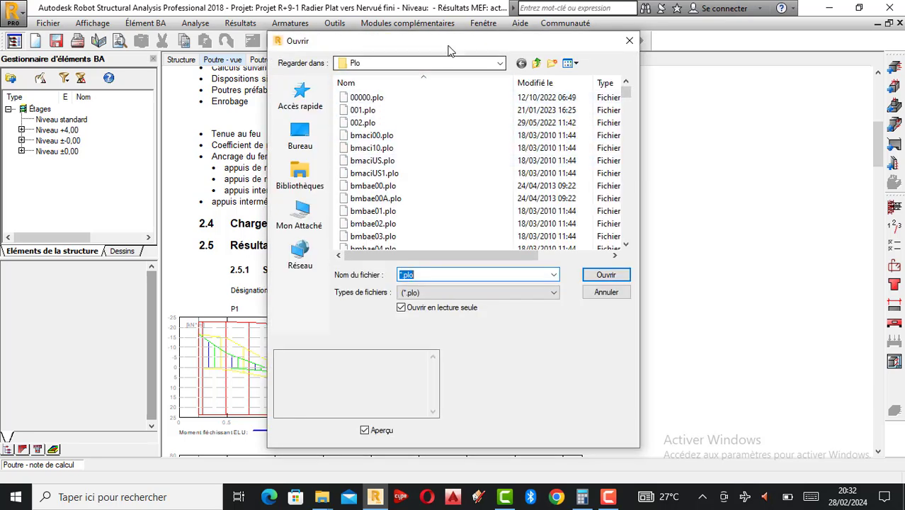
pyautogui.moveTo(486, 47); pyautogui.dragTo(605, 55)
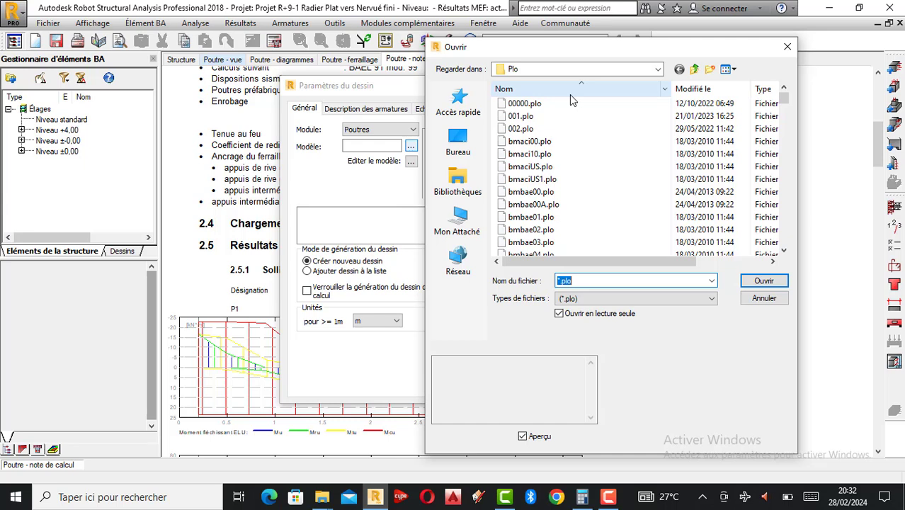
pyautogui.click(416, 129)
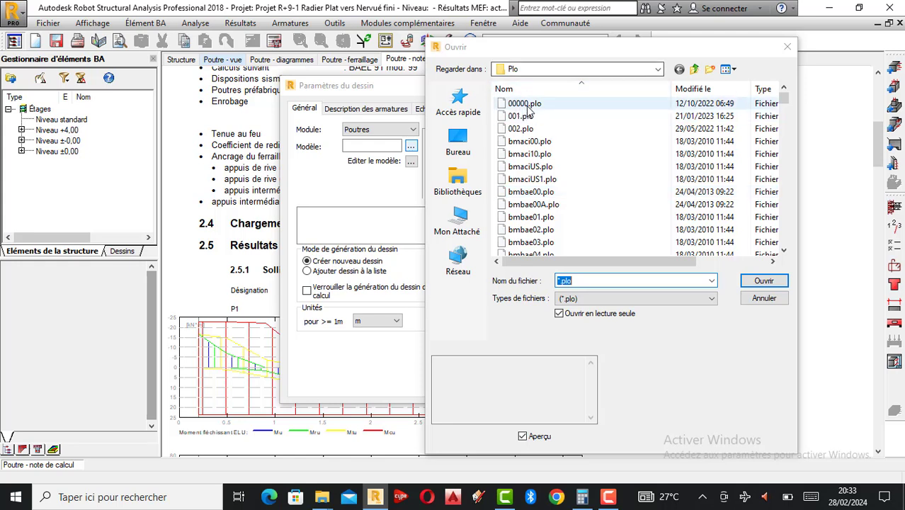
# Compare the layout previews of the first templates in the Plo folder, from 00000.plo and 001.plo through bmaciUS1.plo.
pyautogui.click(528, 106)
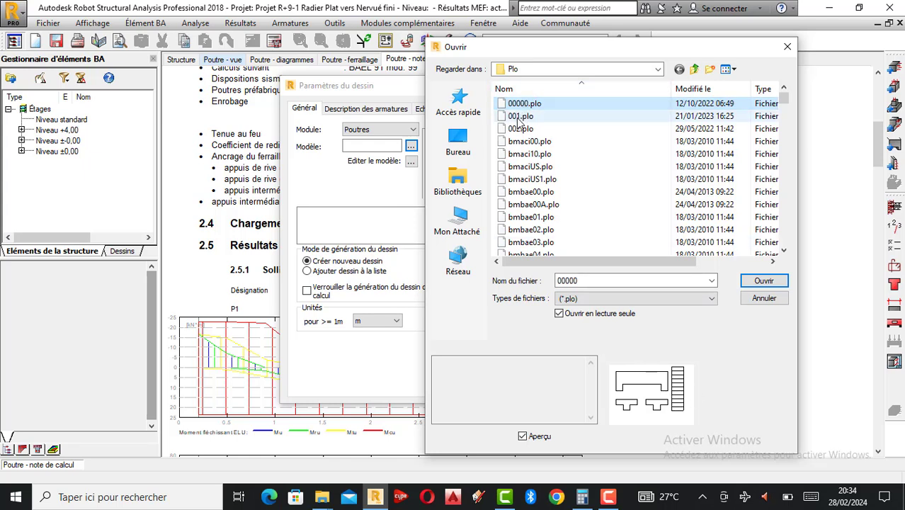
pyautogui.click(521, 117)
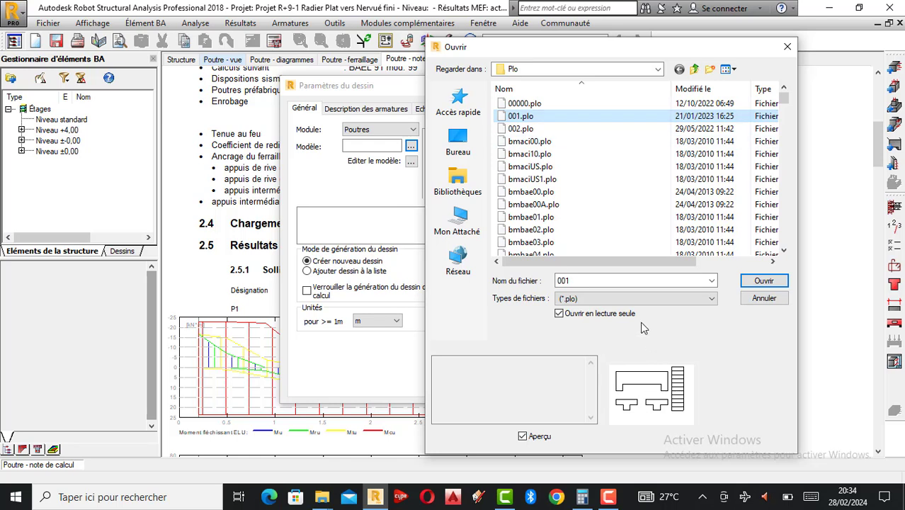
pyautogui.click(523, 129)
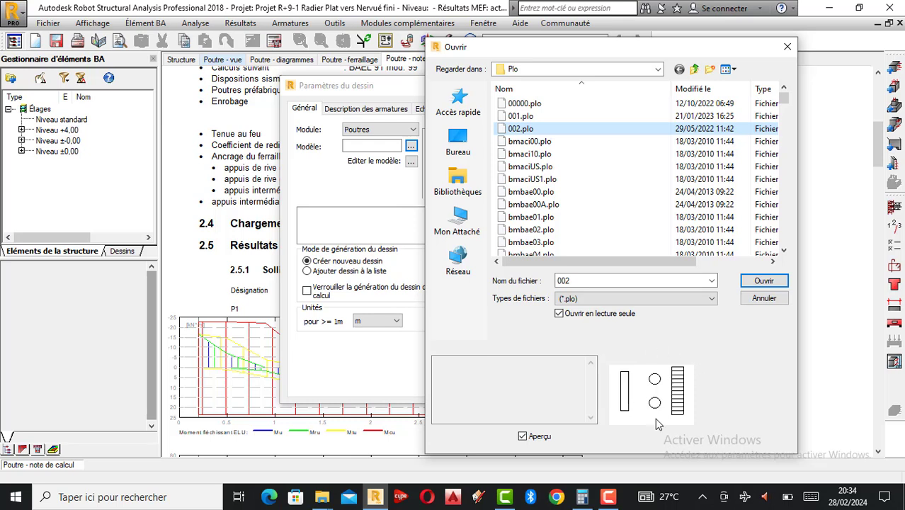
pyautogui.click(521, 116)
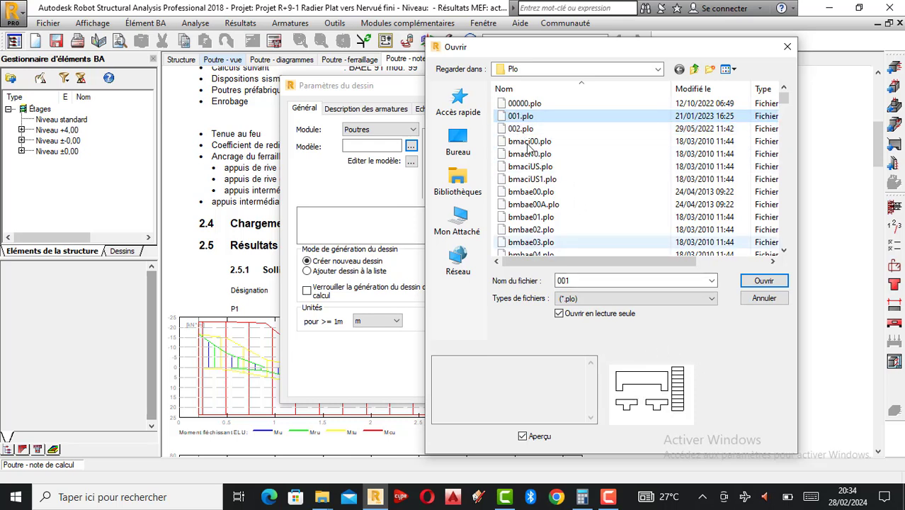
pyautogui.click(523, 129)
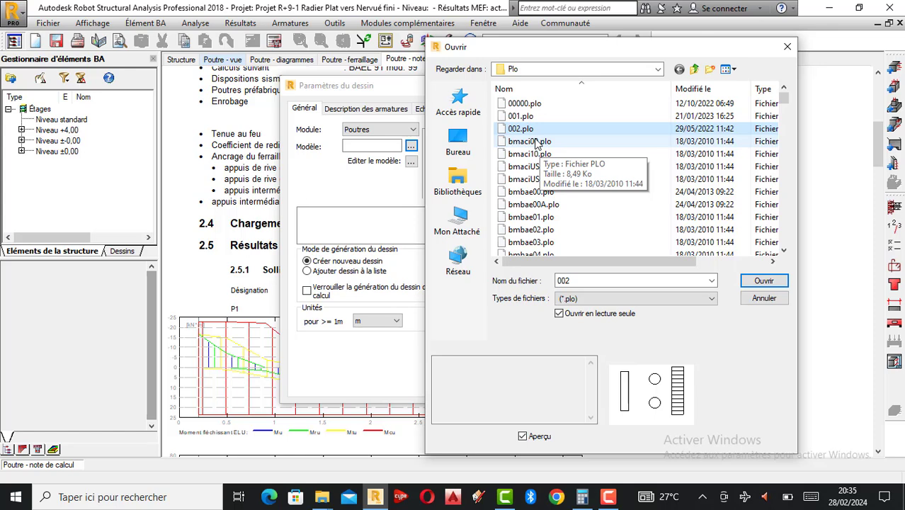
pyautogui.click(536, 142)
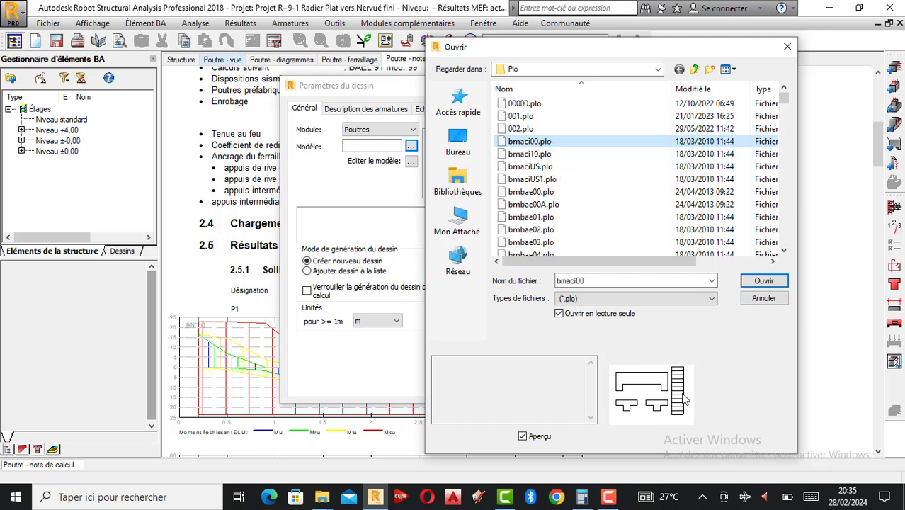
pyautogui.click(538, 153)
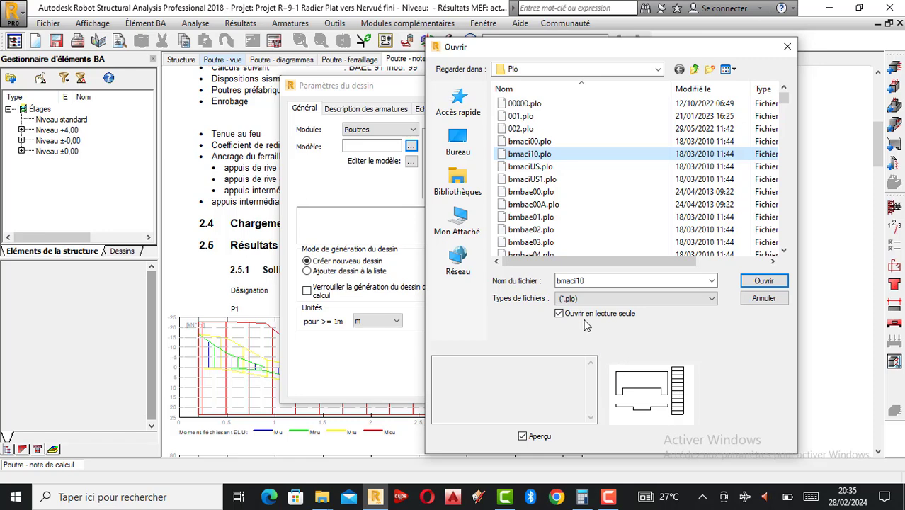
pyautogui.click(537, 168)
pyautogui.click(531, 179)
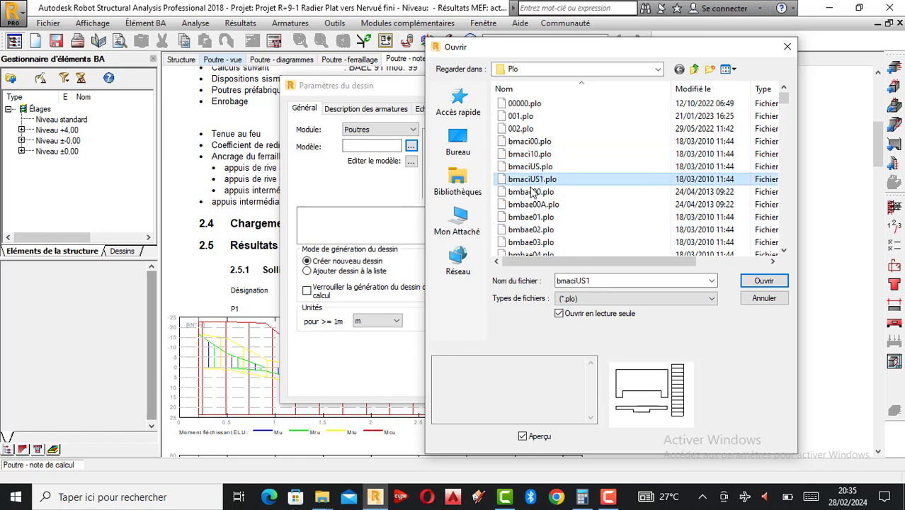
# Preview further templates down the list, including bmp EGC-BAJ.plo, bmpn_00.plo and sfaciUS.plo.
pyautogui.scroll(-5, 530, 212)
pyautogui.scroll(-3, 530, 221)
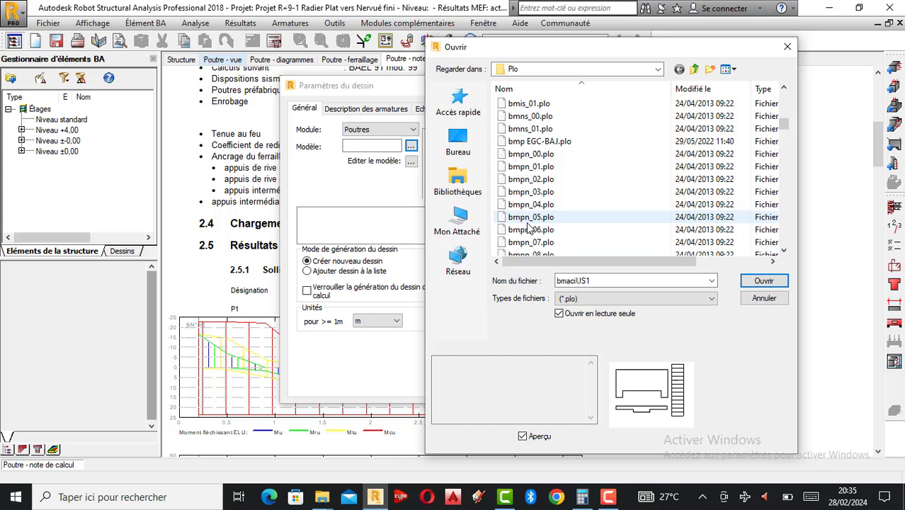
pyautogui.click(539, 142)
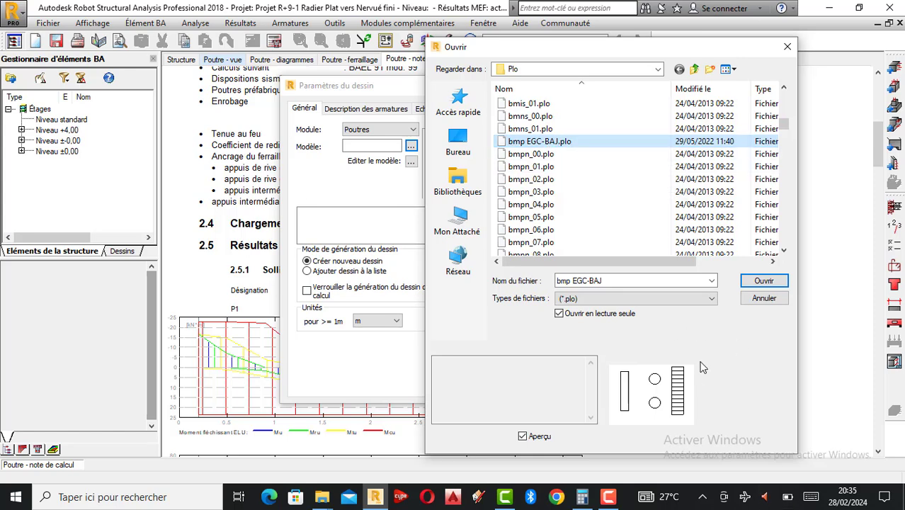
pyautogui.scroll(-15, 541, 168)
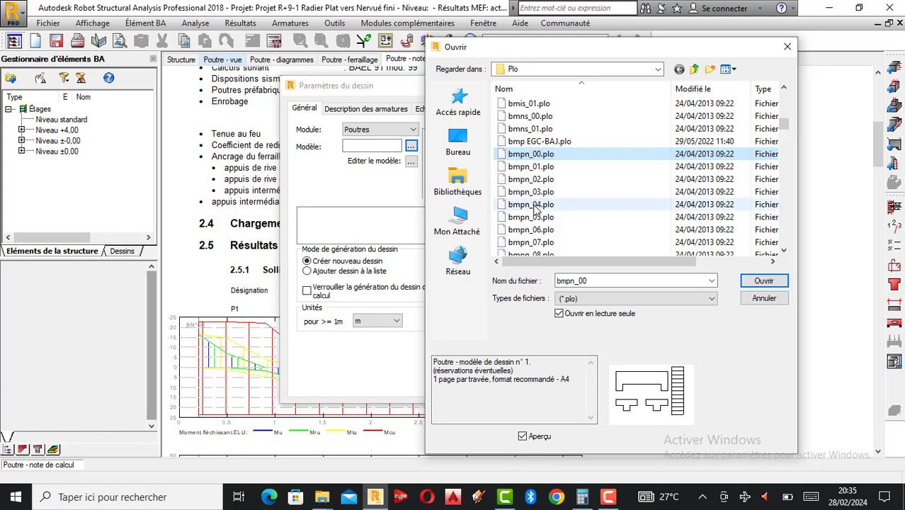
pyautogui.scroll(-4, 537, 240)
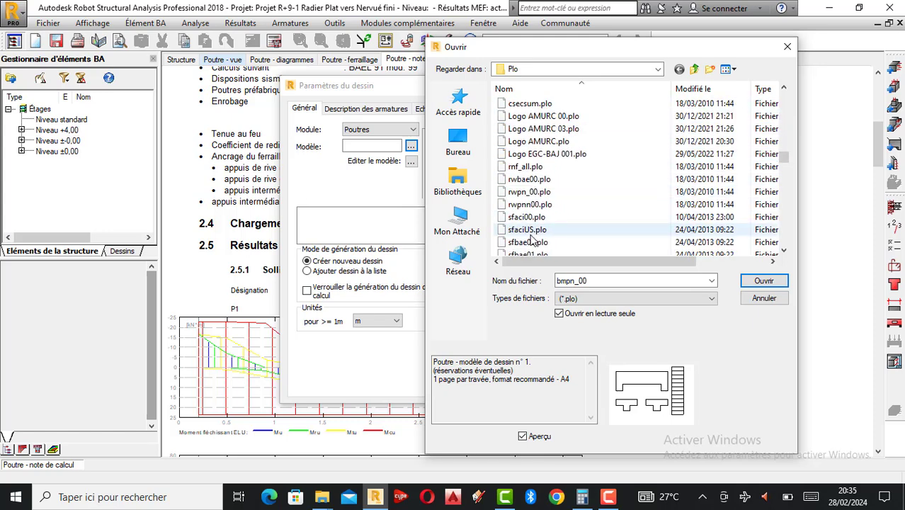
pyautogui.click(526, 231)
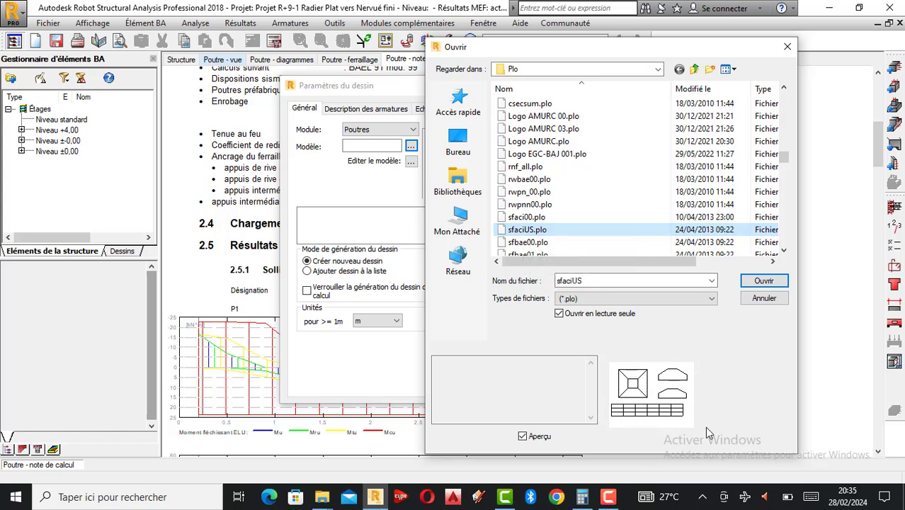
# Load bmaci00.plo as the beam drawing template and apply the drawing parameters.
pyautogui.scroll(15, 556, 160)
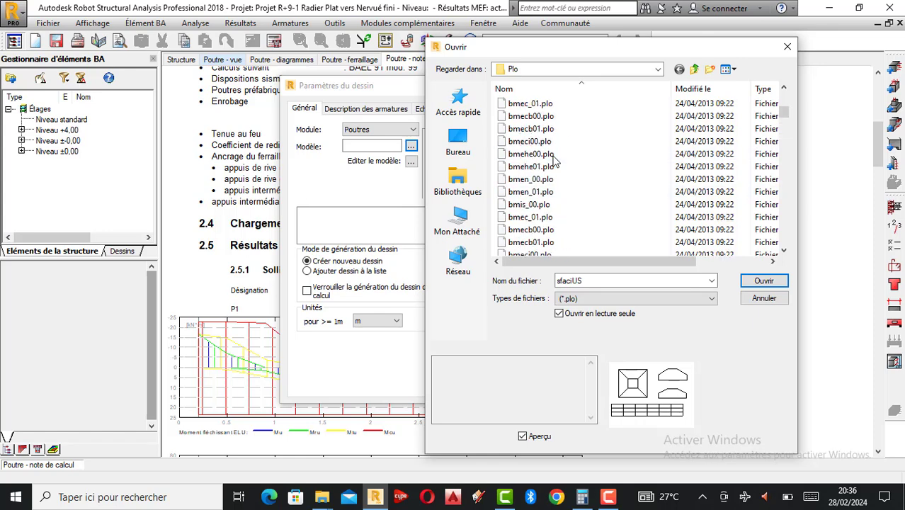
pyautogui.click(538, 142)
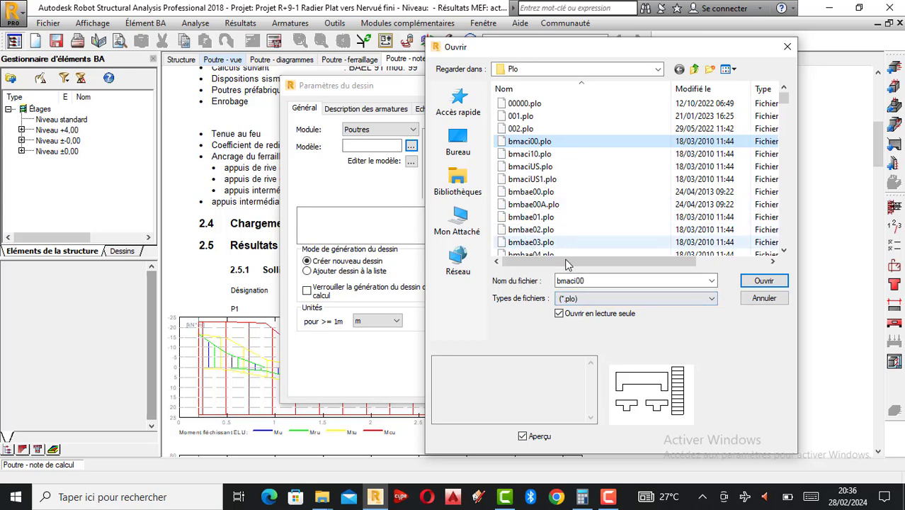
pyautogui.click(776, 283)
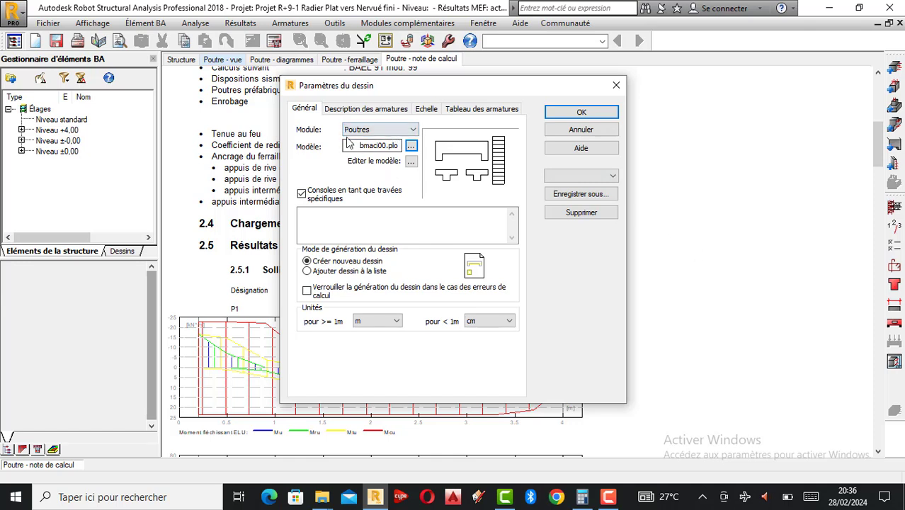
pyautogui.click(582, 114)
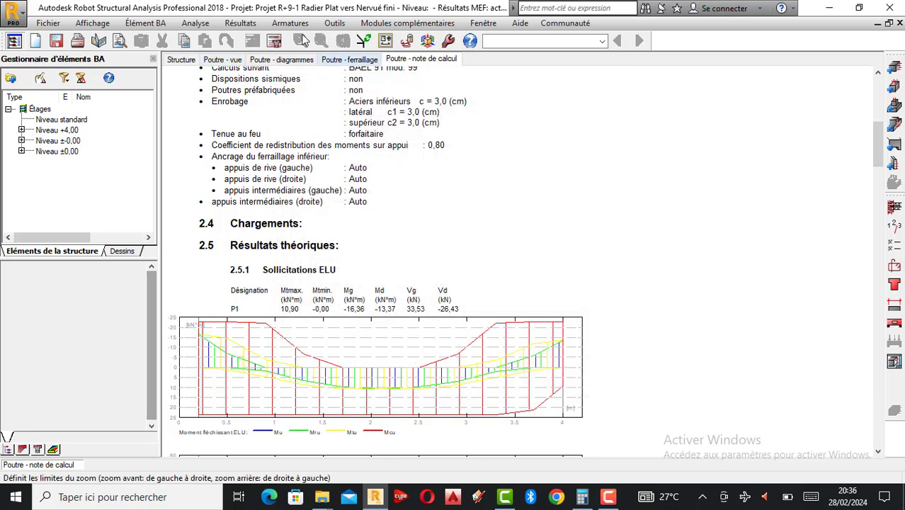
# Generate the beam's execution drawing and inspect the bar labels and dimensions in cross-sections A-A and B-B.
pyautogui.click(897, 363)
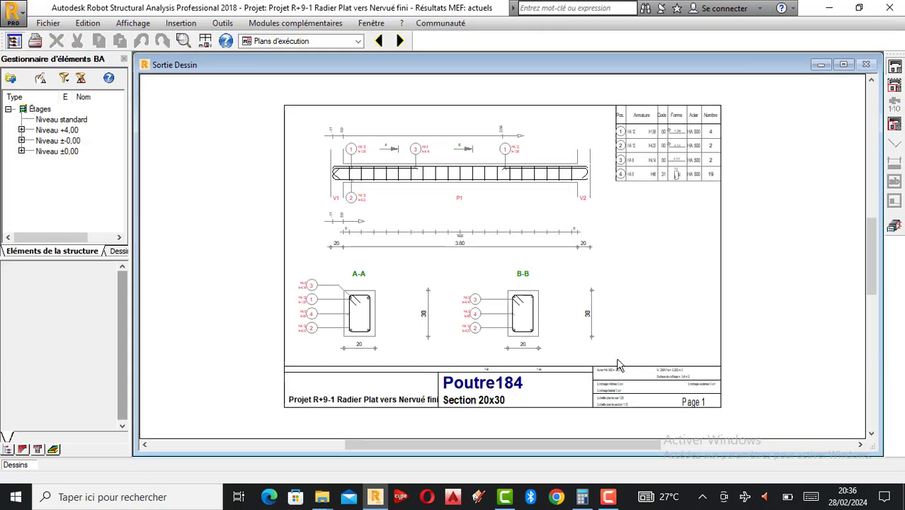
pyautogui.scroll(3, 510, 319)
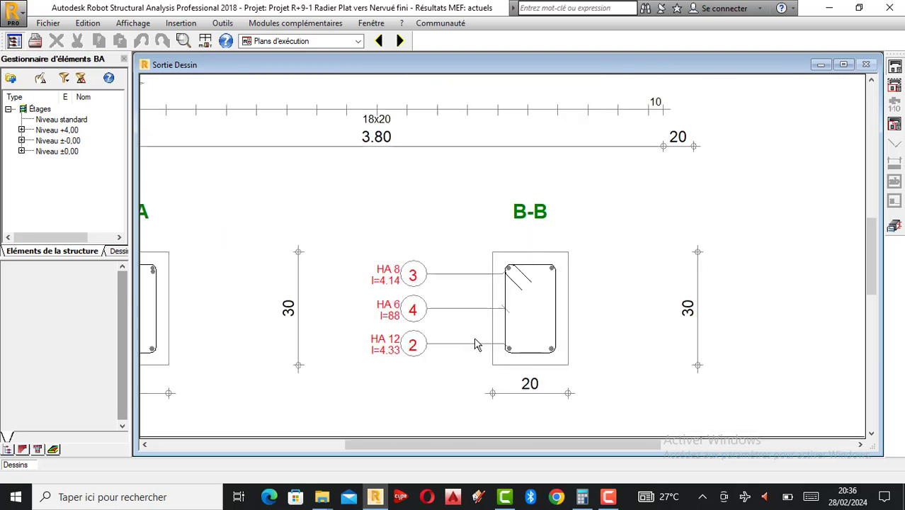
pyautogui.scroll(2, 477, 345)
pyautogui.scroll(-2, 505, 327)
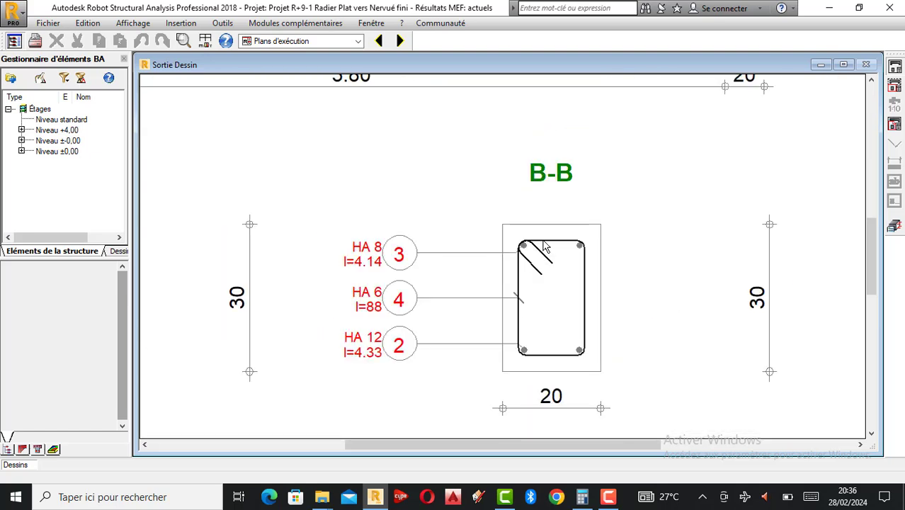
pyautogui.scroll(3, 542, 301)
pyautogui.scroll(-2, 564, 288)
pyautogui.scroll(-3, 564, 287)
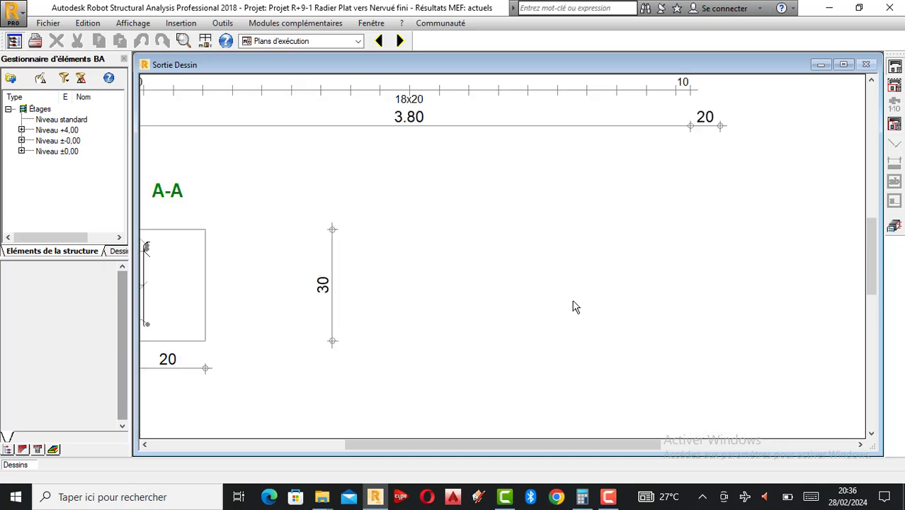
pyautogui.scroll(3, 318, 301)
pyautogui.scroll(2, 318, 301)
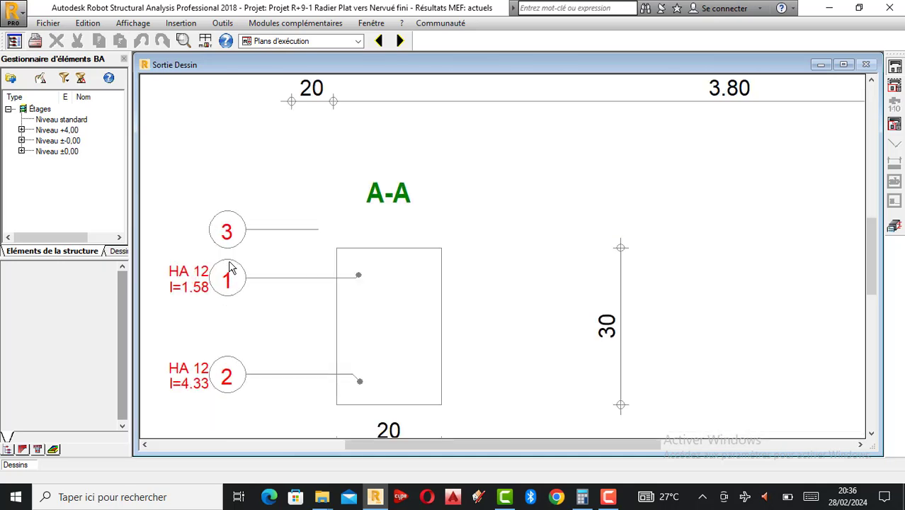
pyautogui.scroll(-3, 259, 279)
pyautogui.scroll(4, 269, 283)
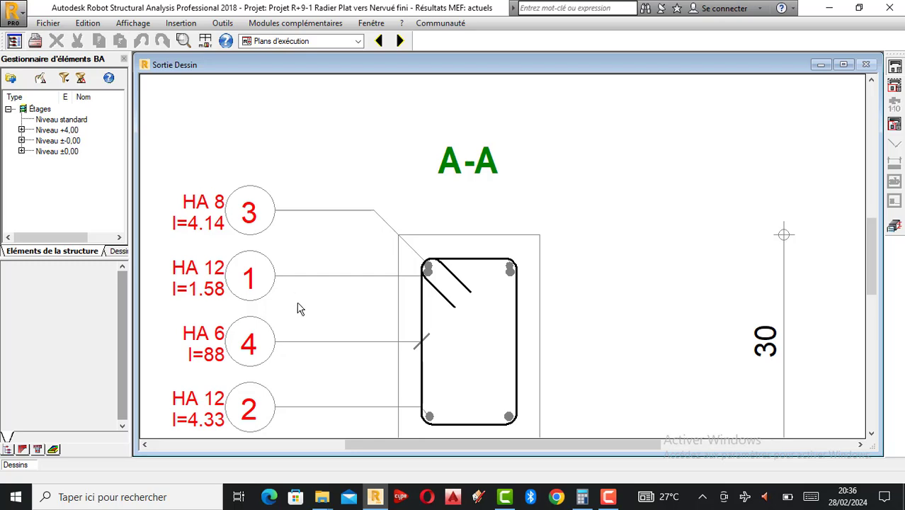
pyautogui.scroll(2, 299, 307)
pyautogui.scroll(-6, 351, 286)
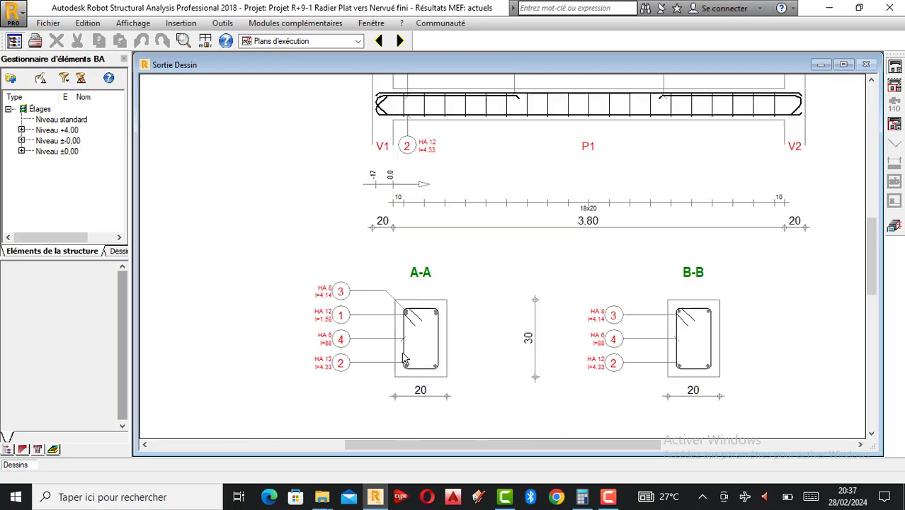
# Examine the beam's longitudinal elevation on the sheet, including bar labels, section marks and stirrup spacing.
pyautogui.scroll(-3, 503, 289)
pyautogui.scroll(5, 551, 129)
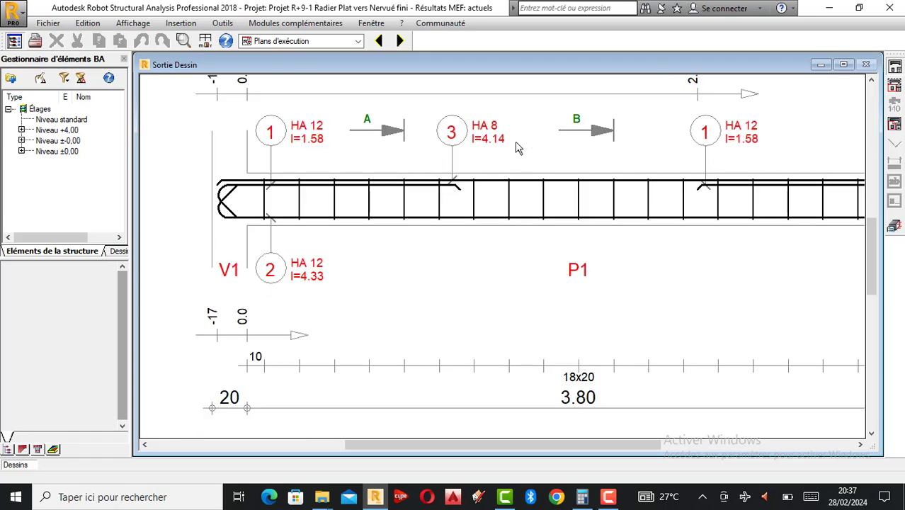
pyautogui.scroll(-4, 517, 148)
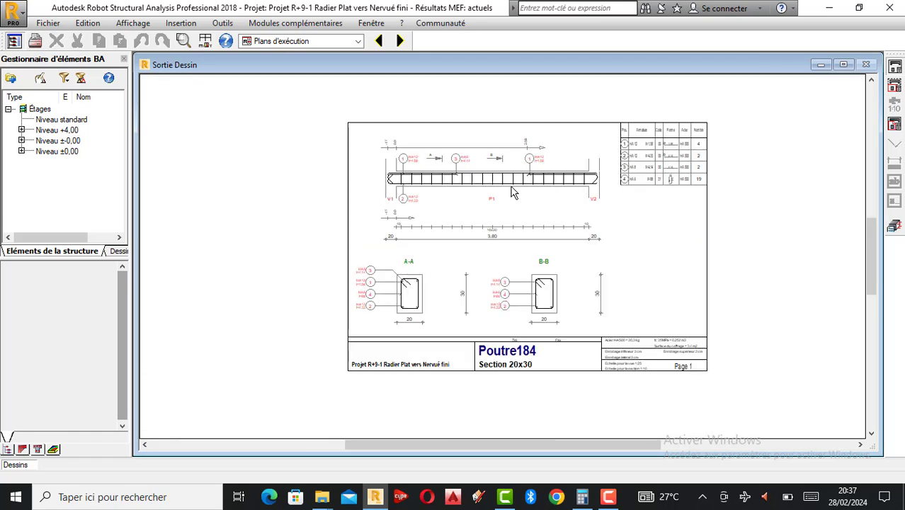
pyautogui.scroll(5, 514, 192)
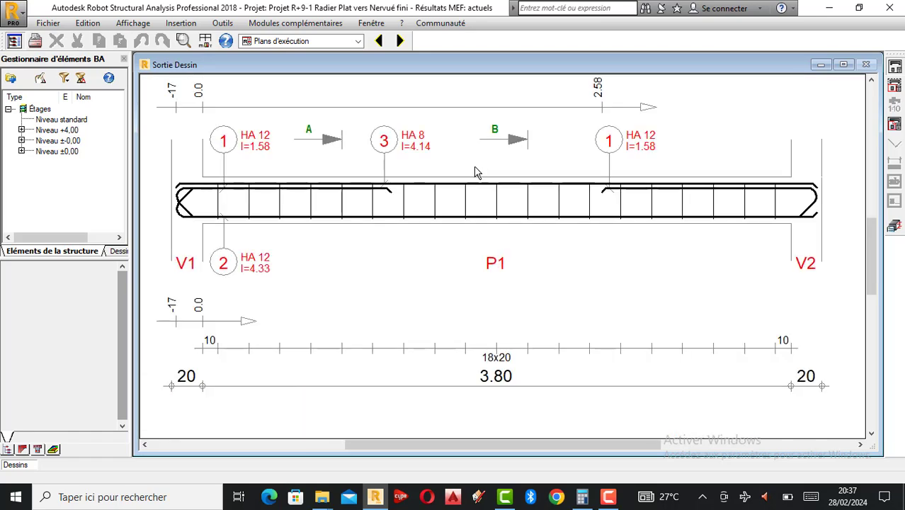
pyautogui.scroll(-3, 464, 207)
pyautogui.scroll(3, 505, 178)
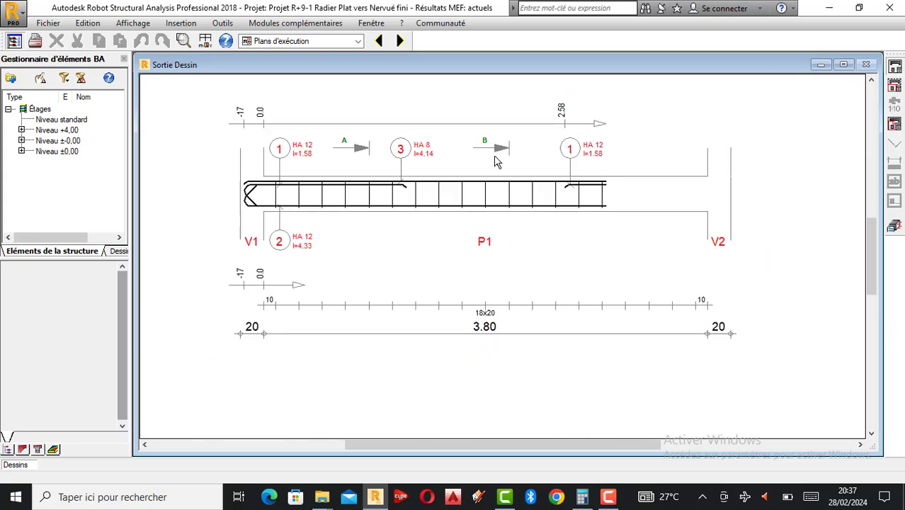
pyautogui.scroll(-2, 495, 161)
# Return from the execution drawing to the calculation note and reopen the beam's drawing parameters.
pyautogui.click(894, 227)
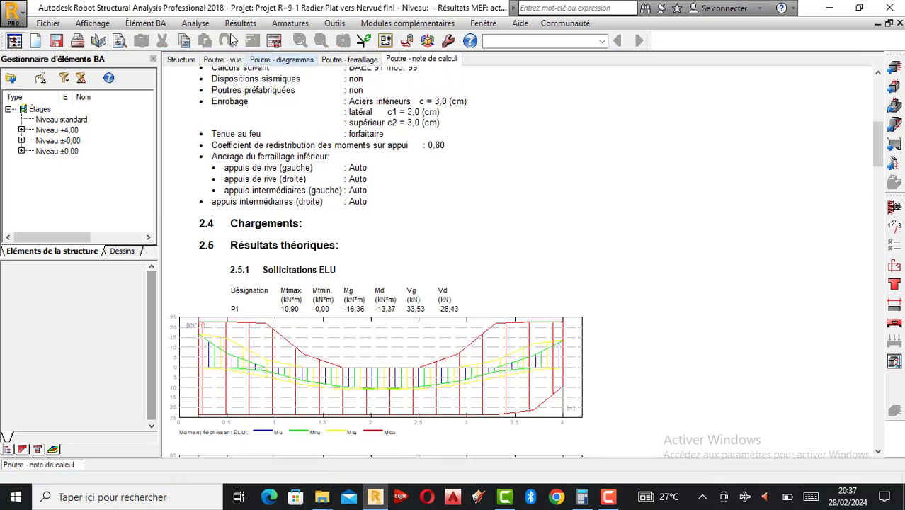
pyautogui.click(195, 23)
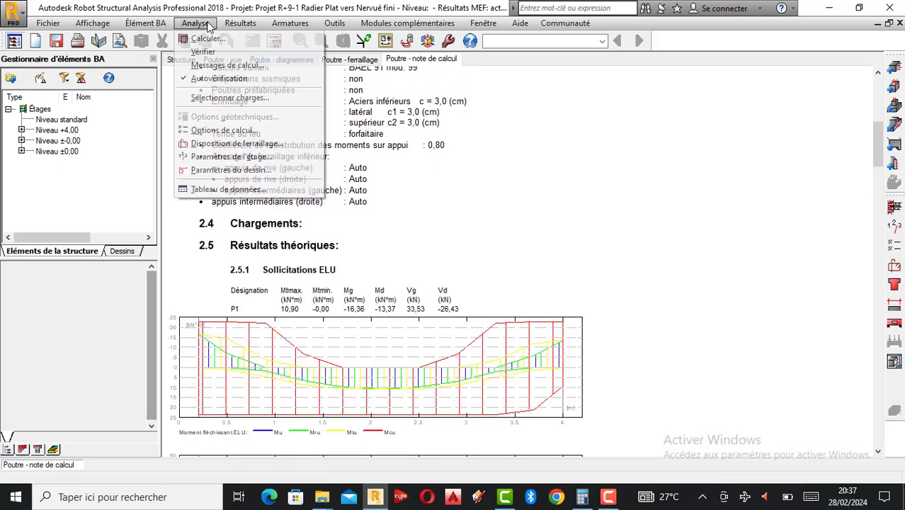
pyautogui.click(242, 170)
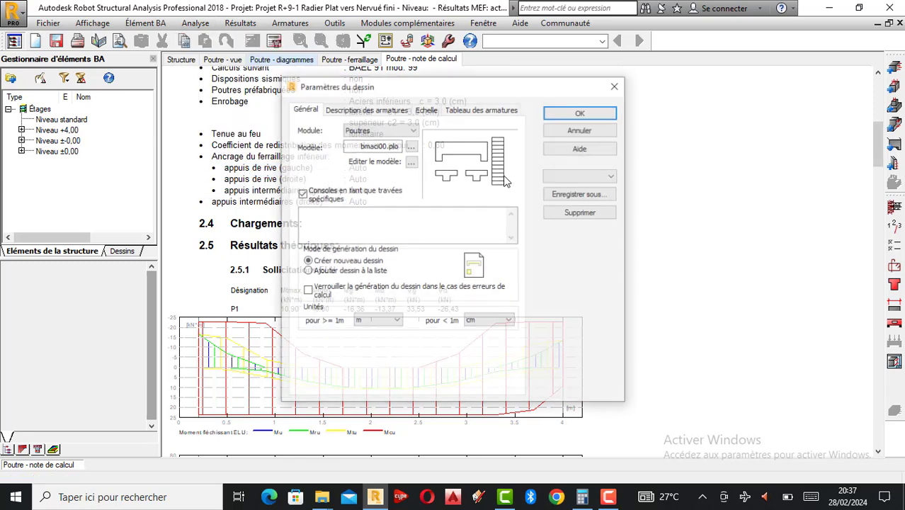
# Load 001.plo as the beam drawing template and apply the drawing parameters.
pyautogui.click(411, 146)
pyautogui.click(381, 98)
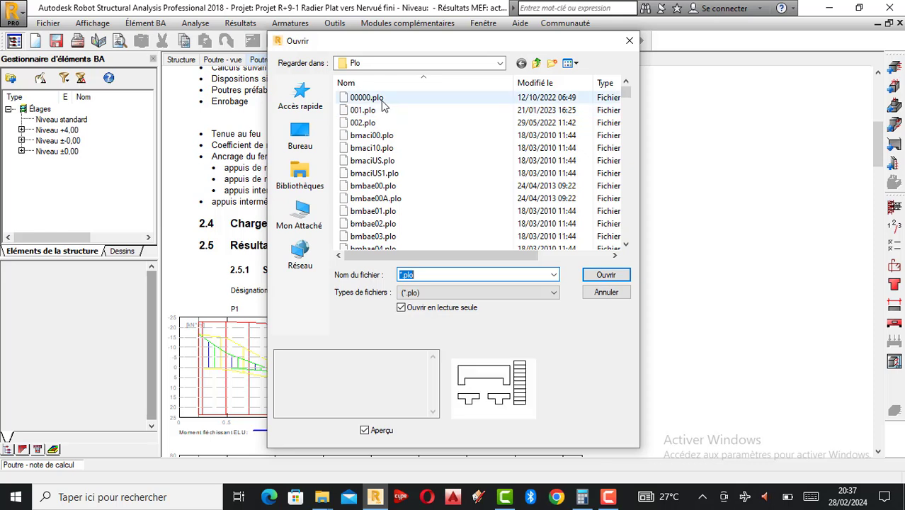
pyautogui.click(367, 111)
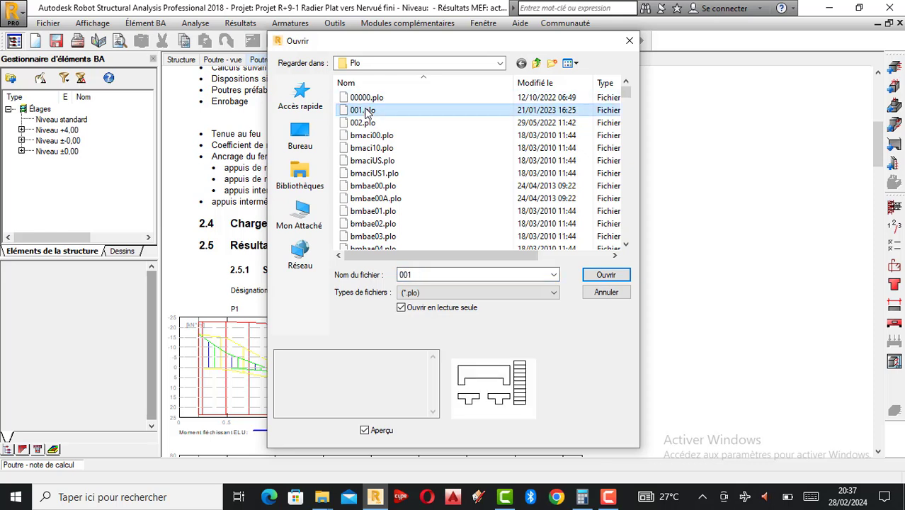
pyautogui.click(370, 124)
pyautogui.click(372, 110)
pyautogui.click(606, 275)
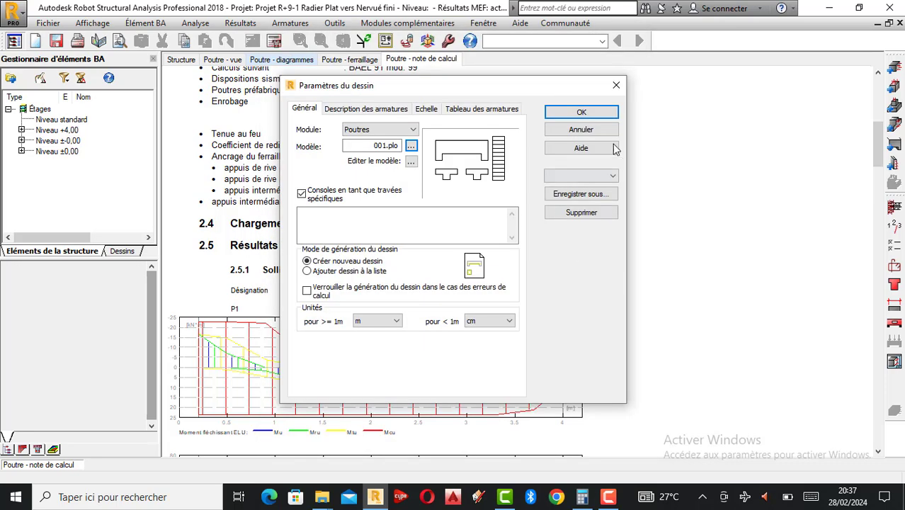
pyautogui.click(581, 112)
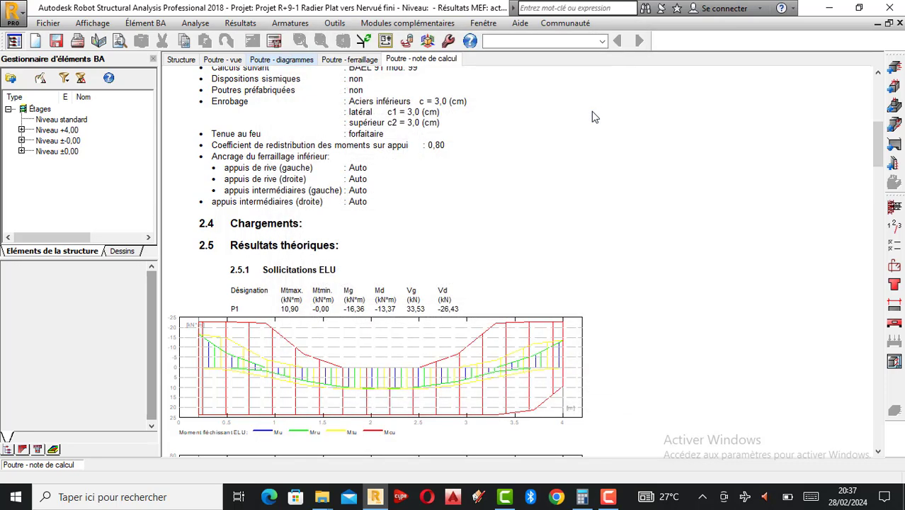
# Generate the beam's execution drawing, inspect its cross-sections and stirrup spacing, and return to the calculation note.
pyautogui.click(895, 363)
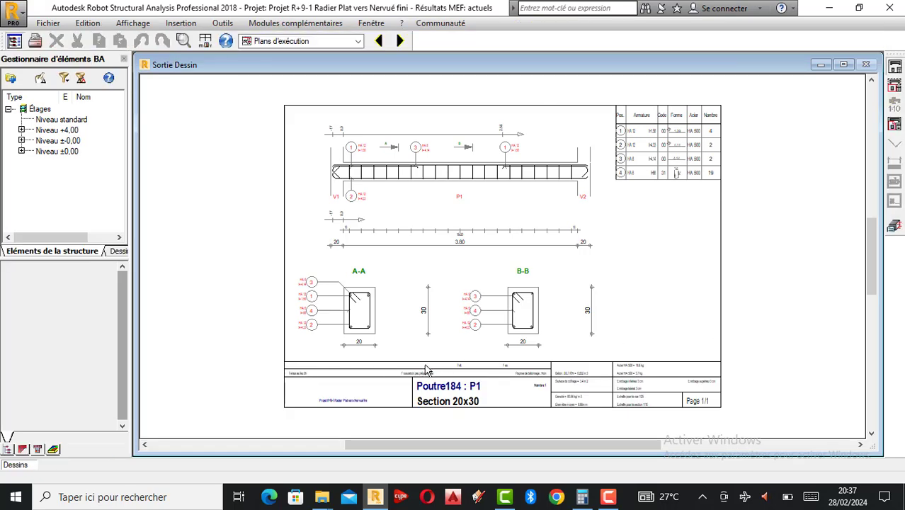
pyautogui.scroll(2, 426, 370)
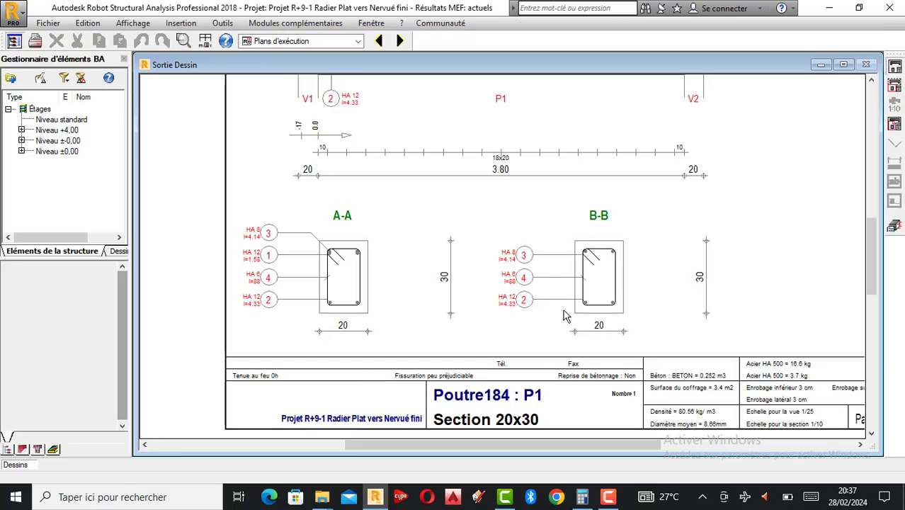
pyautogui.scroll(1, 519, 283)
pyautogui.scroll(-3, 524, 328)
pyautogui.scroll(2, 576, 195)
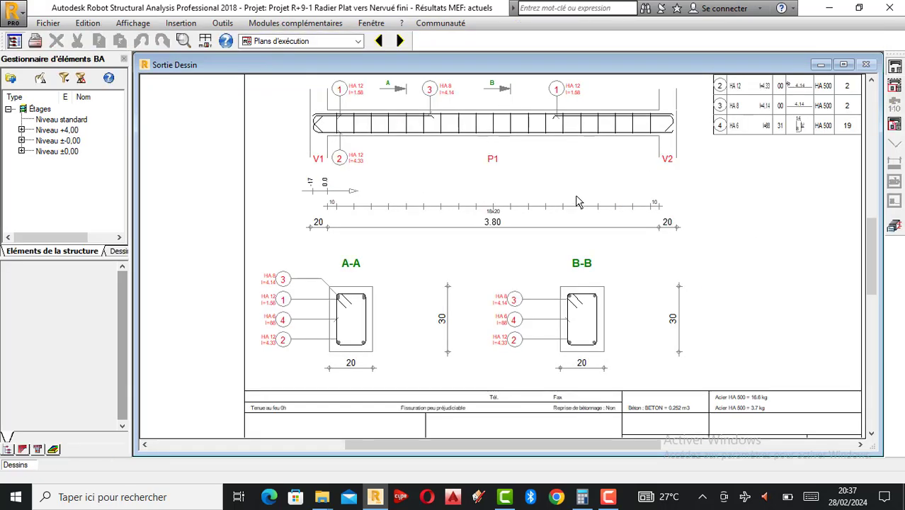
pyautogui.scroll(-1, 529, 265)
pyautogui.scroll(2, 543, 137)
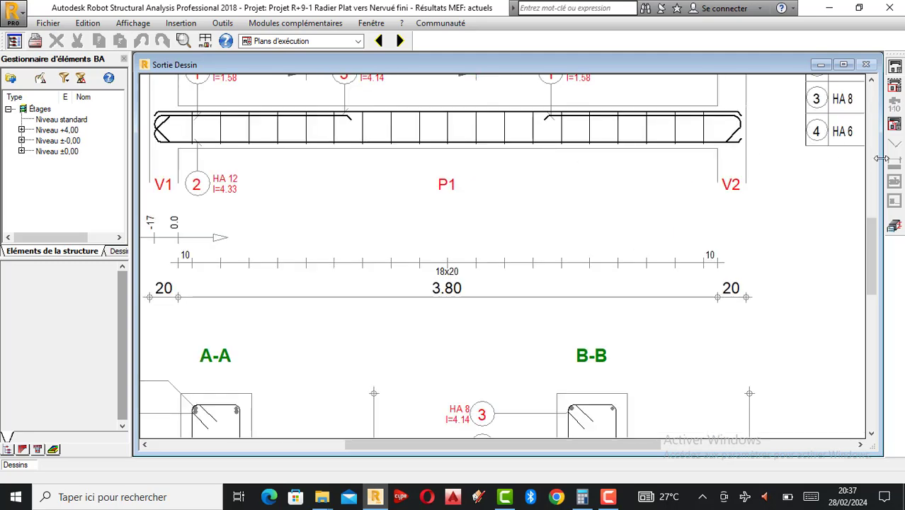
pyautogui.click(894, 228)
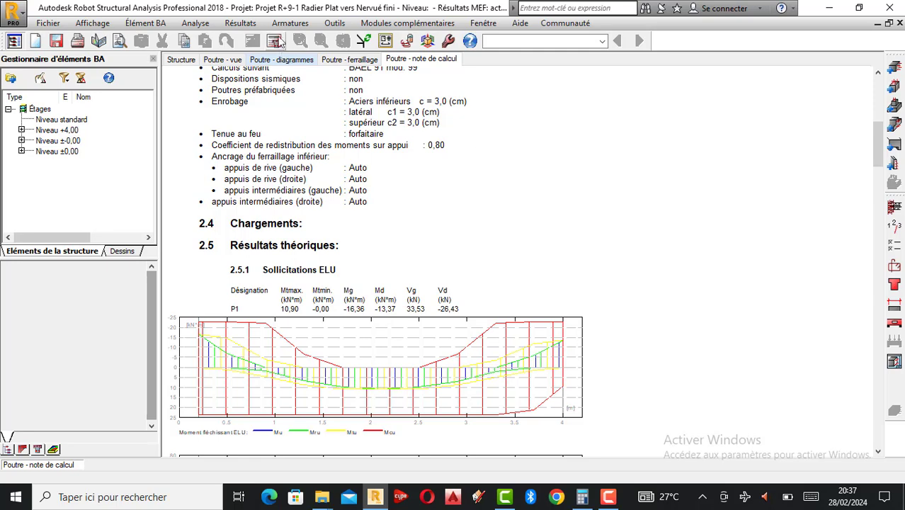
# Replace the beam drawing template with bmp EGC-BAJ.plo and apply the drawing parameters.
pyautogui.click(240, 22)
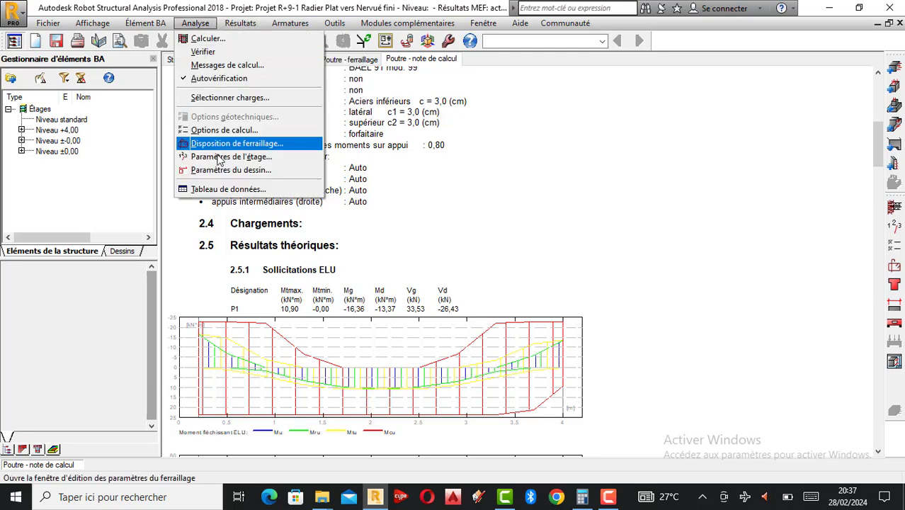
pyautogui.click(221, 170)
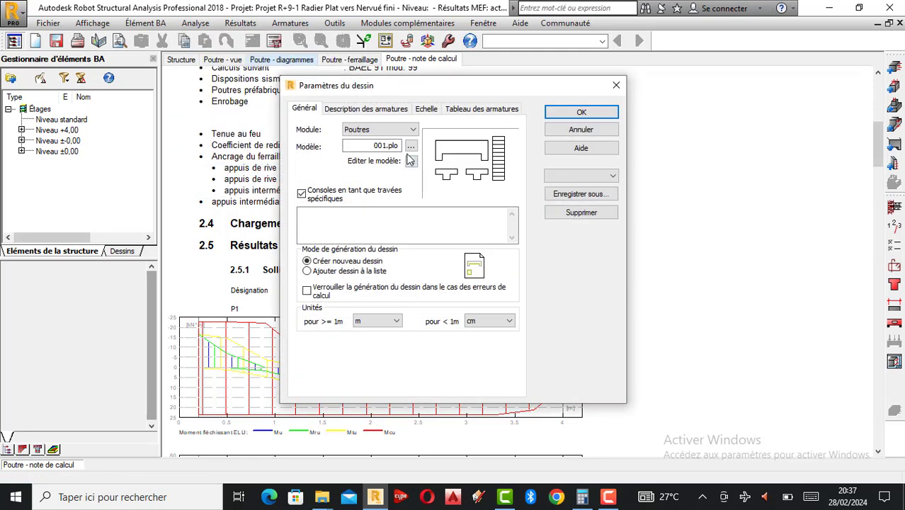
pyautogui.click(412, 146)
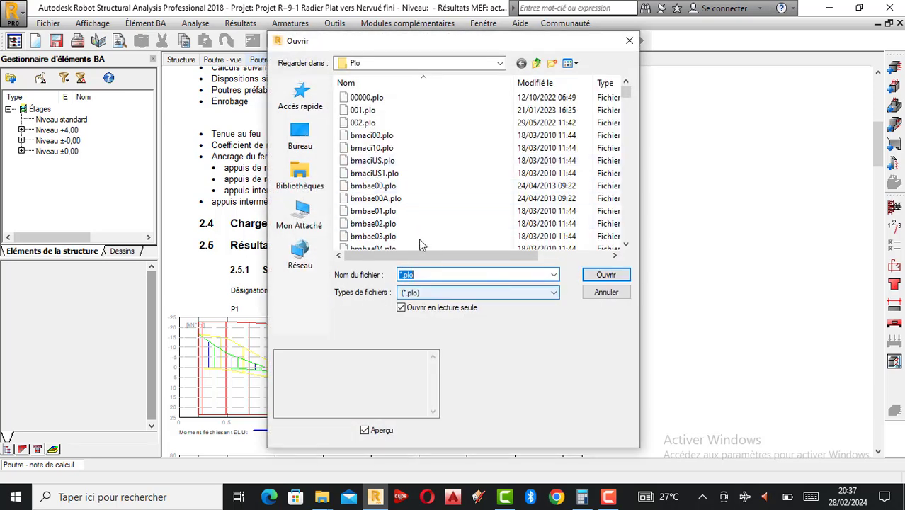
pyautogui.scroll(-1, 418, 227)
pyautogui.scroll(-8, 419, 227)
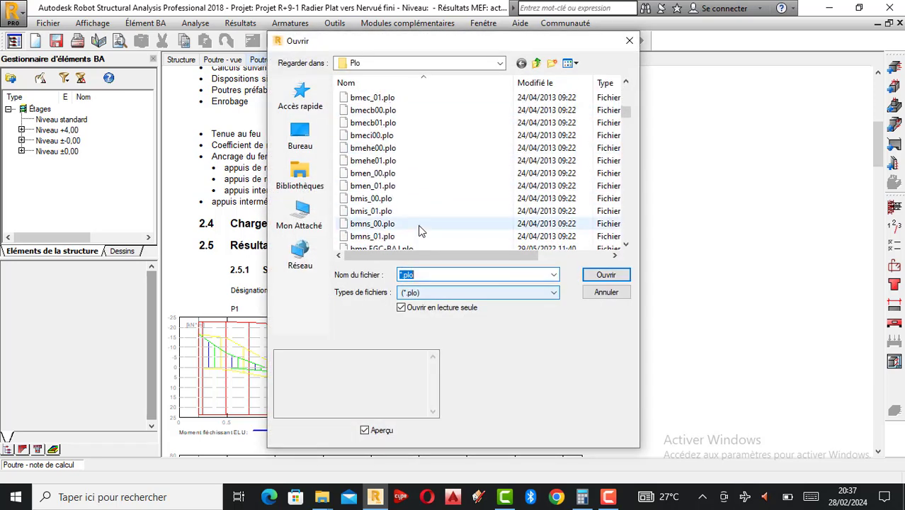
pyautogui.click(382, 173)
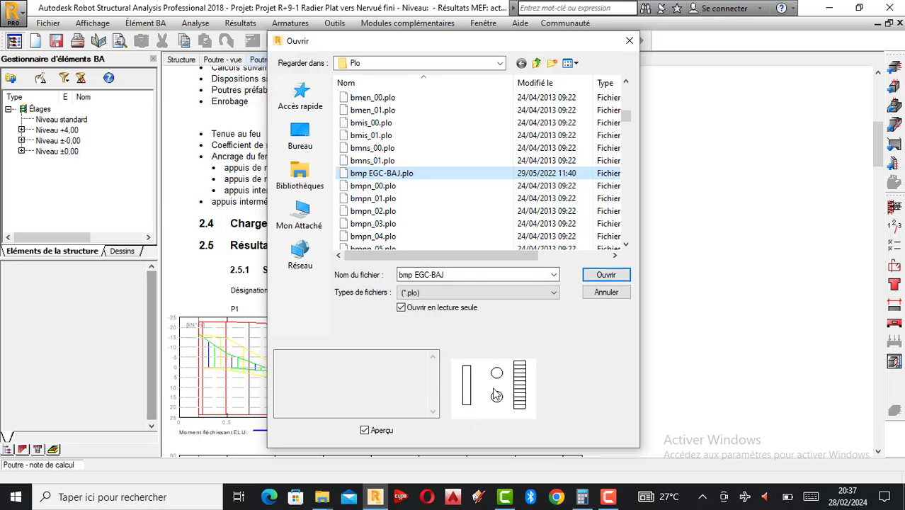
pyautogui.click(606, 275)
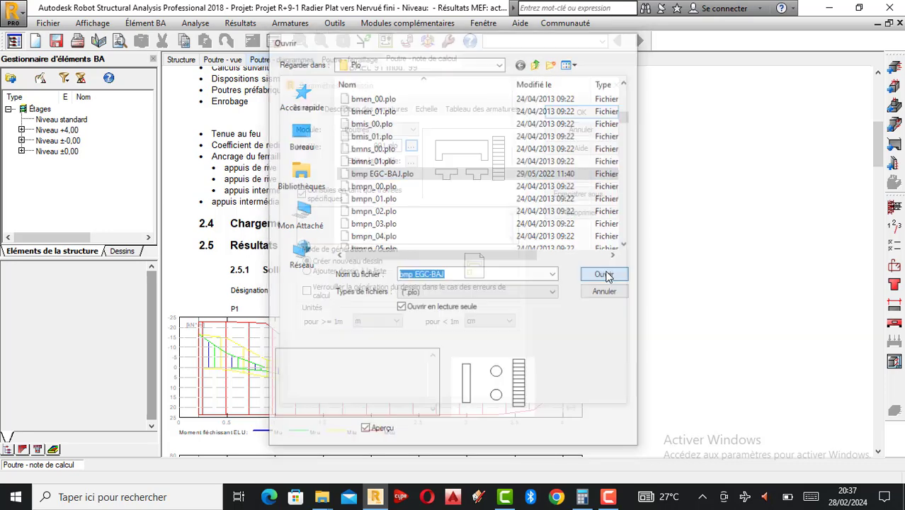
pyautogui.click(582, 114)
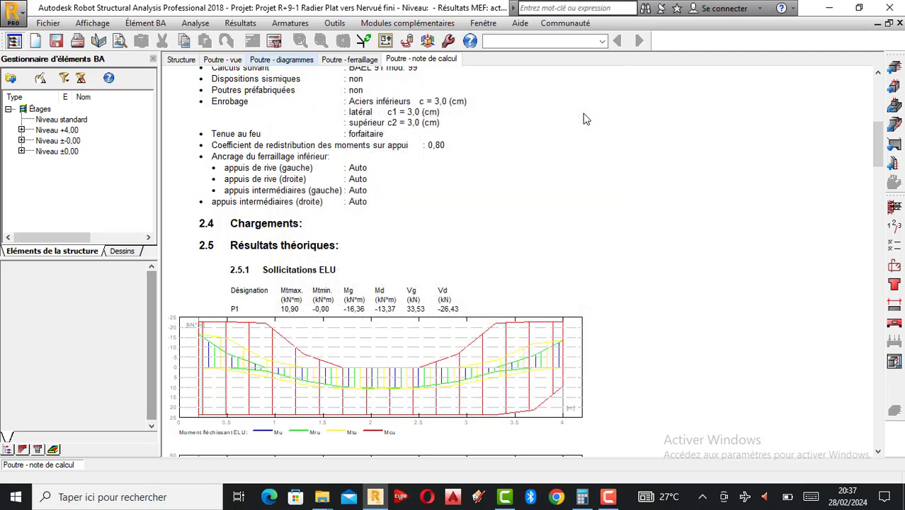
# Generate the execution drawing with the new template, check the sheet's content and title block, and return to the calculation note.
pyautogui.click(895, 363)
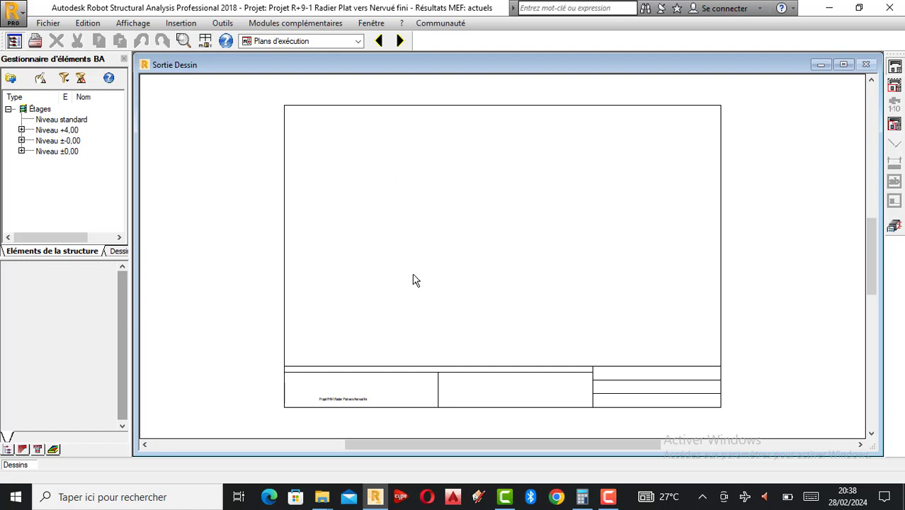
pyautogui.scroll(2, 413, 277)
pyautogui.scroll(-2, 386, 229)
pyautogui.scroll(3, 355, 211)
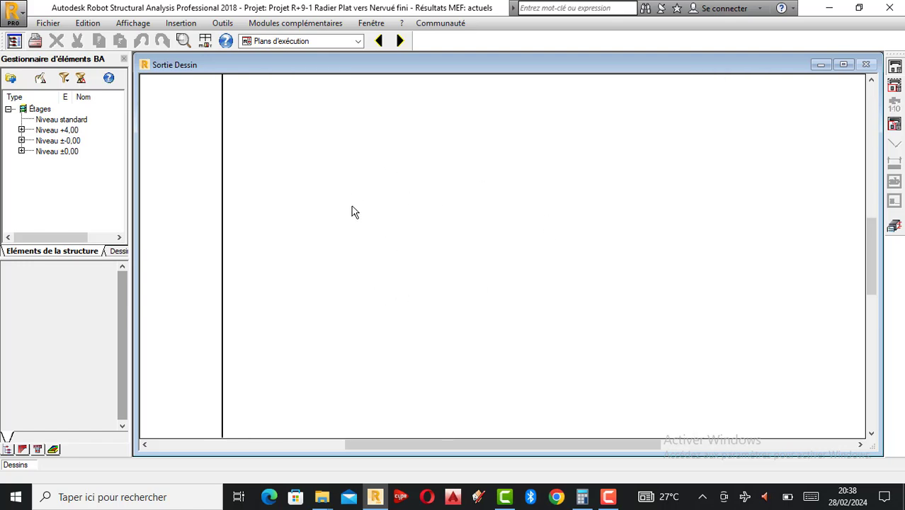
pyautogui.scroll(-3, 371, 237)
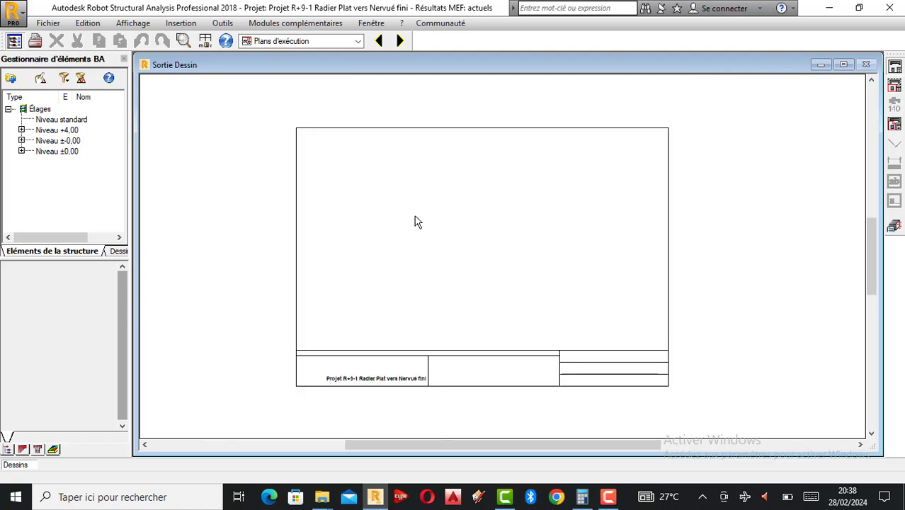
pyautogui.scroll(2, 417, 241)
pyautogui.scroll(-2, 425, 257)
pyautogui.scroll(-1, 430, 275)
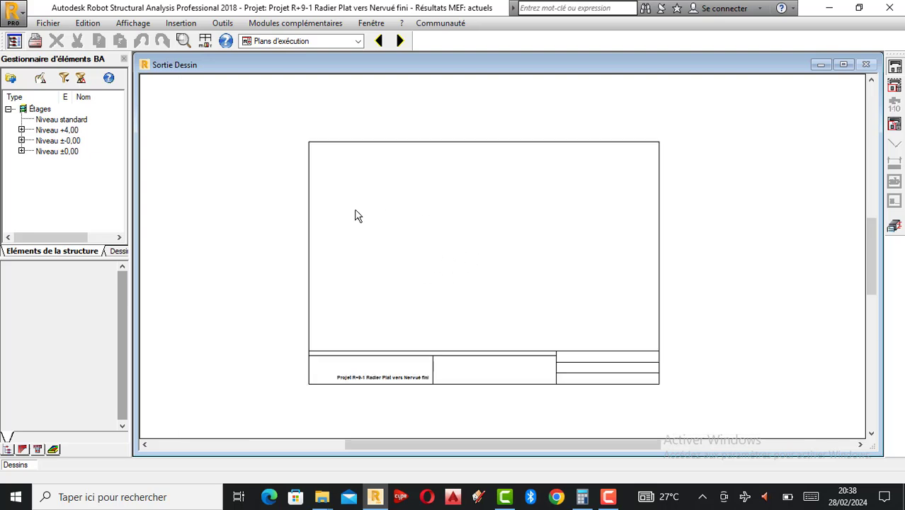
pyautogui.scroll(1, 411, 230)
pyautogui.scroll(1, 542, 272)
pyautogui.scroll(-1, 475, 250)
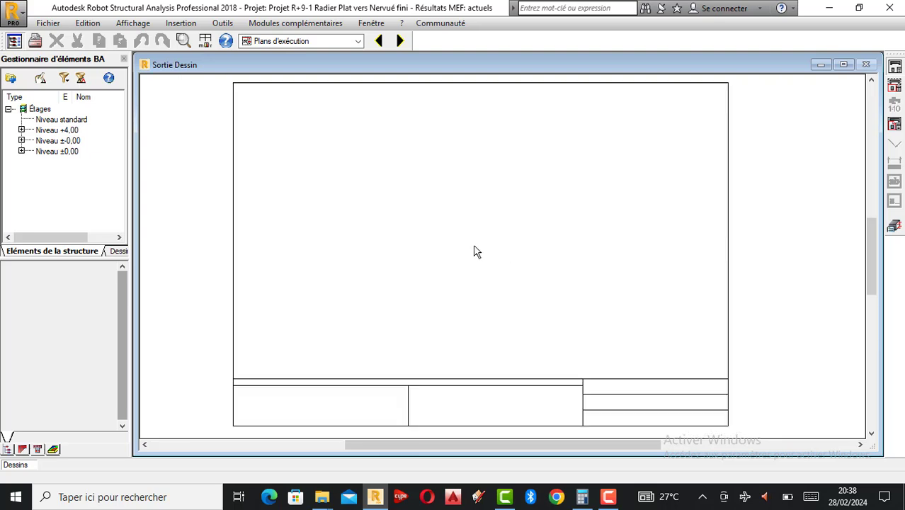
pyautogui.click(895, 226)
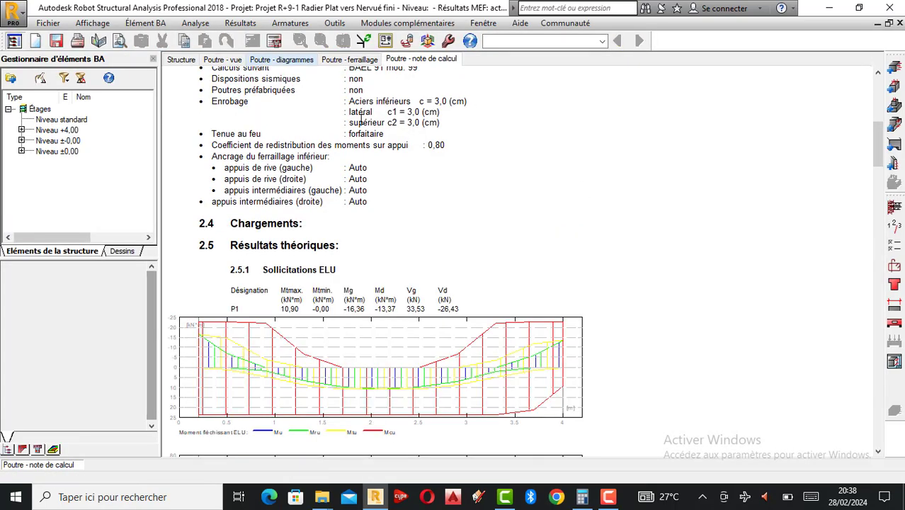
# Reload bmaci00.plo as the beam drawing template, apply the drawing parameters and regenerate the execution drawing.
pyautogui.click(194, 23)
pyautogui.click(218, 170)
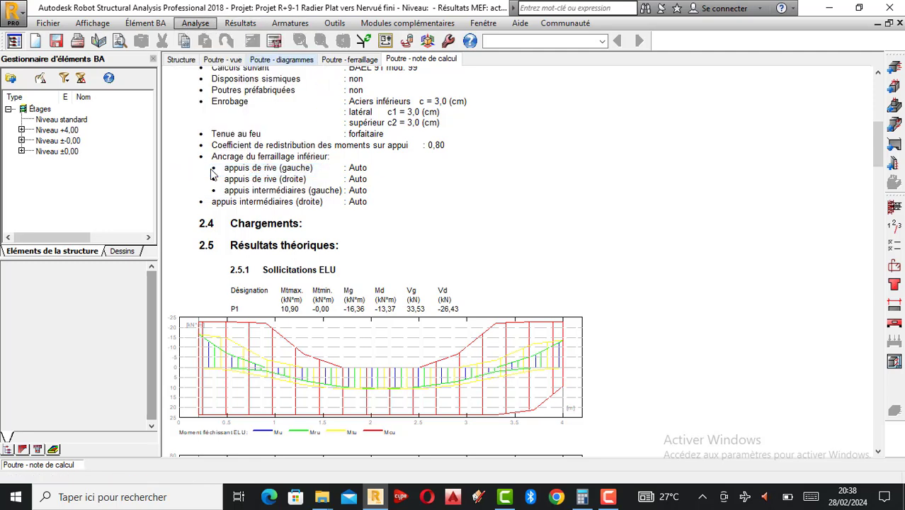
pyautogui.click(411, 146)
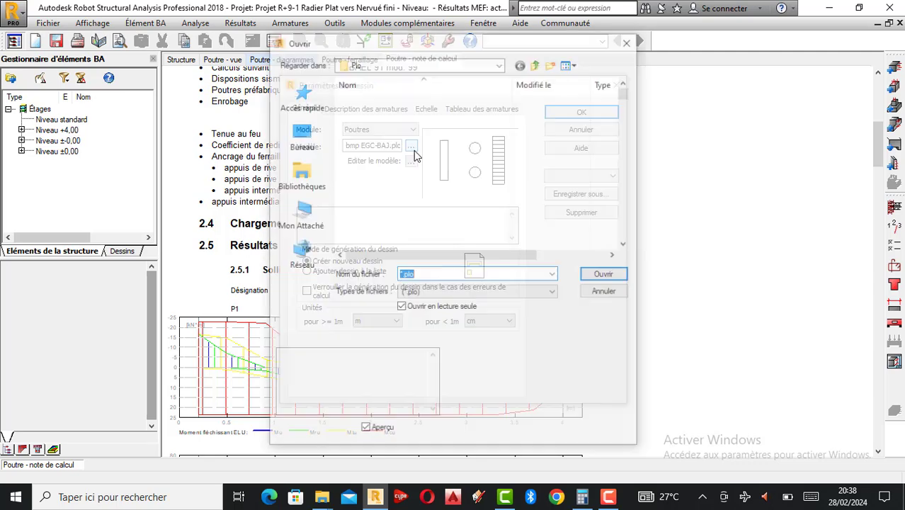
pyautogui.click(380, 136)
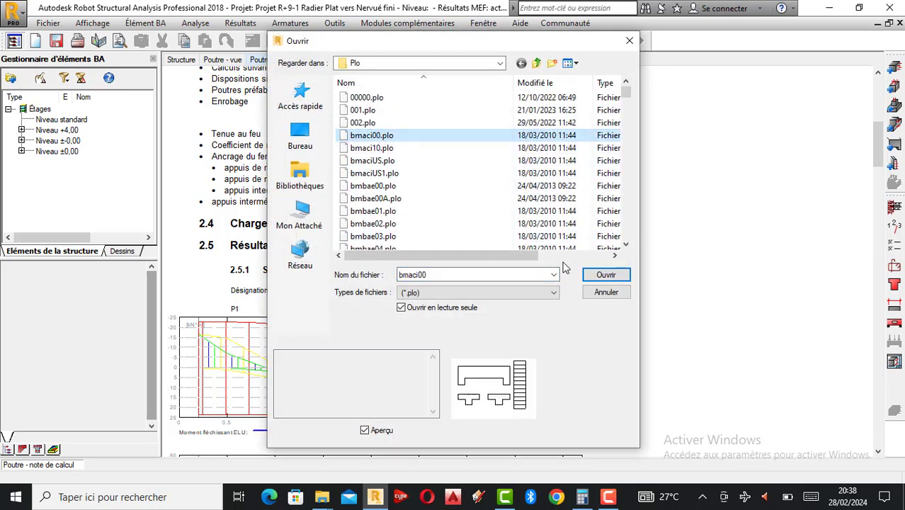
pyautogui.click(605, 275)
pyautogui.click(581, 114)
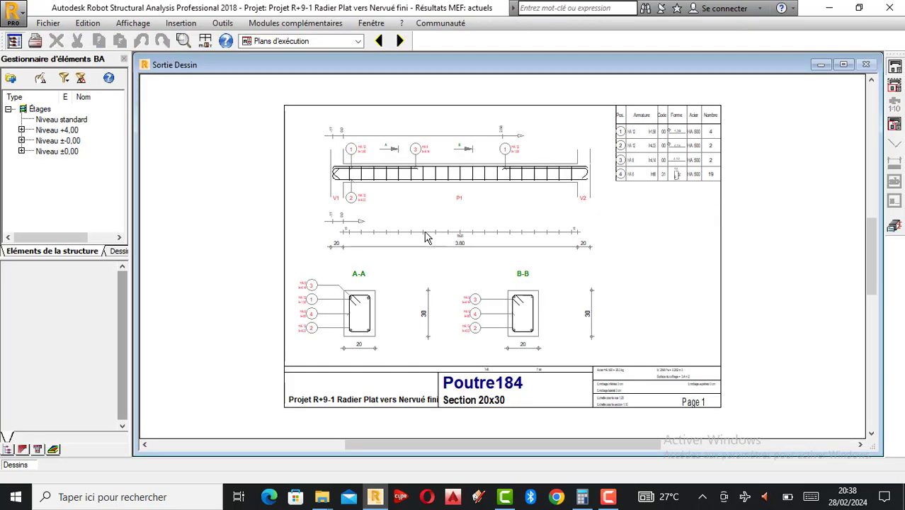
# Examine the beam's longitudinal elevation, including bar labels, section marks A and B, and stirrup spacing.
pyautogui.scroll(5, 426, 237)
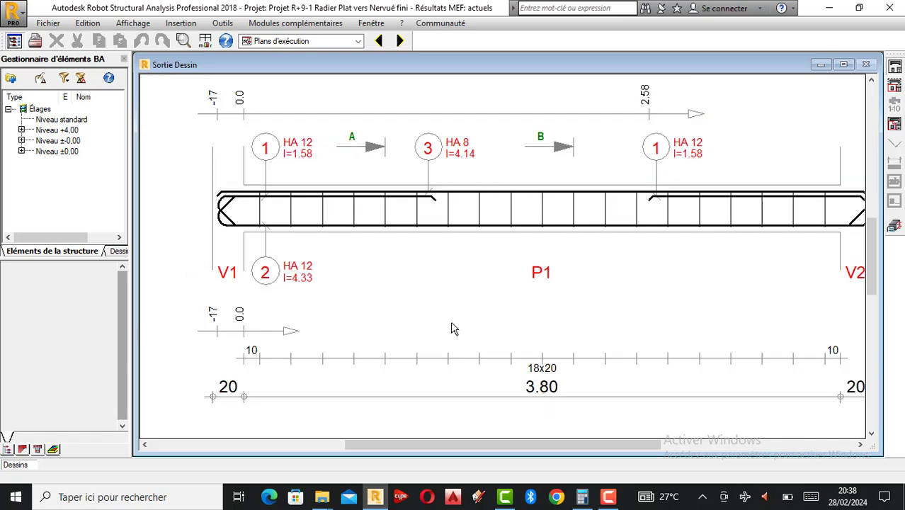
pyautogui.scroll(3, 462, 247)
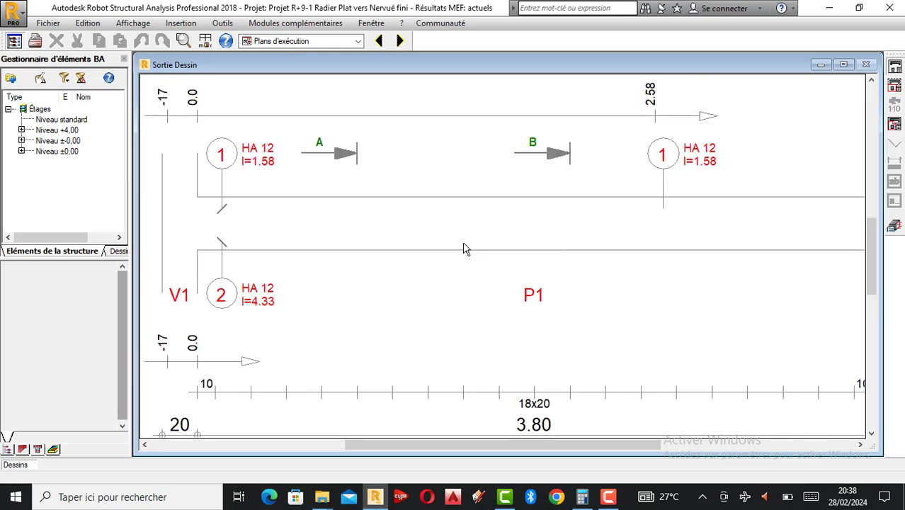
pyautogui.scroll(-1, 397, 230)
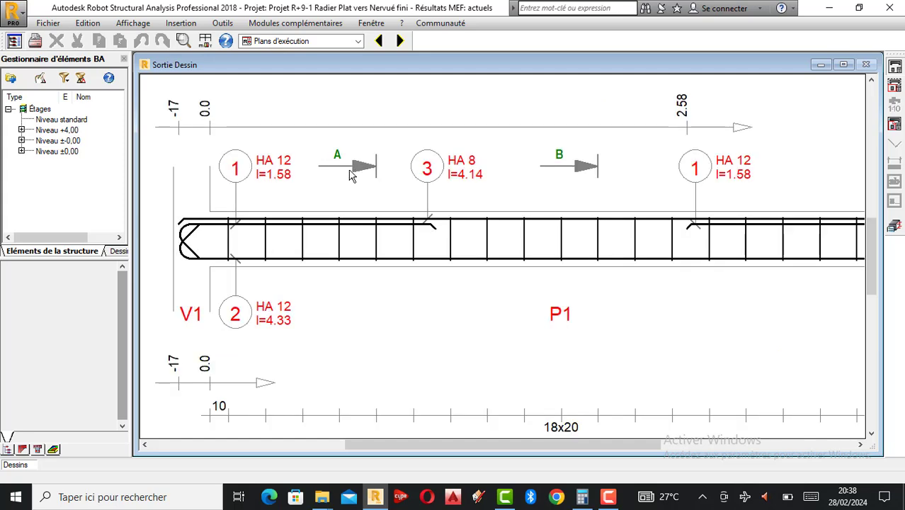
pyautogui.scroll(-1, 375, 163)
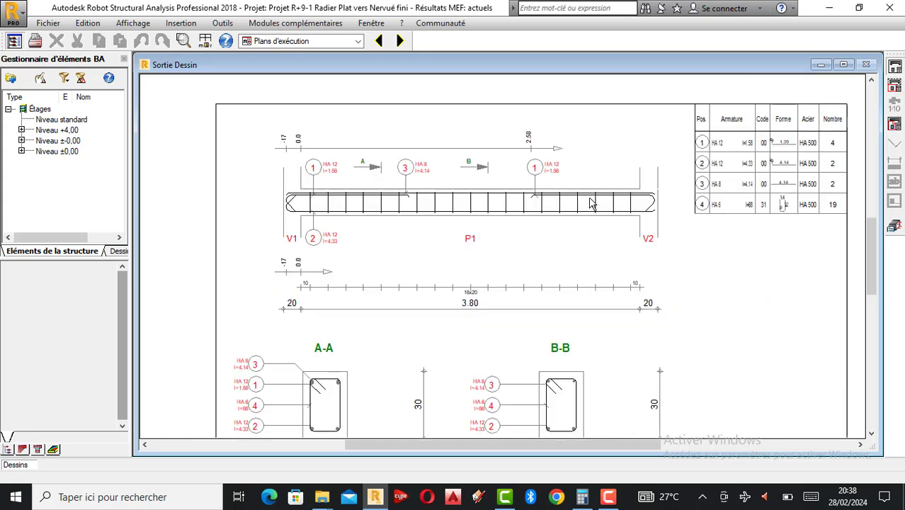
pyautogui.scroll(1, 588, 203)
pyautogui.scroll(1, 326, 172)
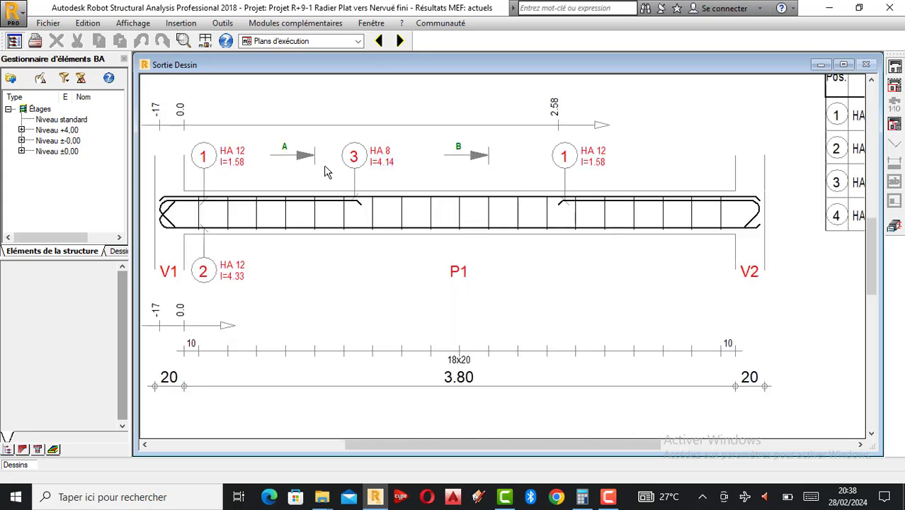
pyautogui.scroll(1, 506, 181)
pyautogui.scroll(-2, 505, 179)
pyautogui.scroll(1, 485, 172)
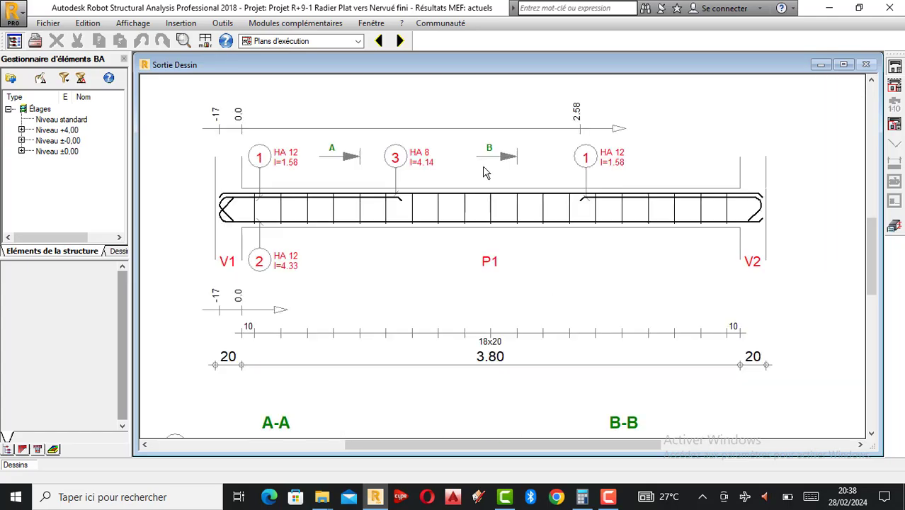